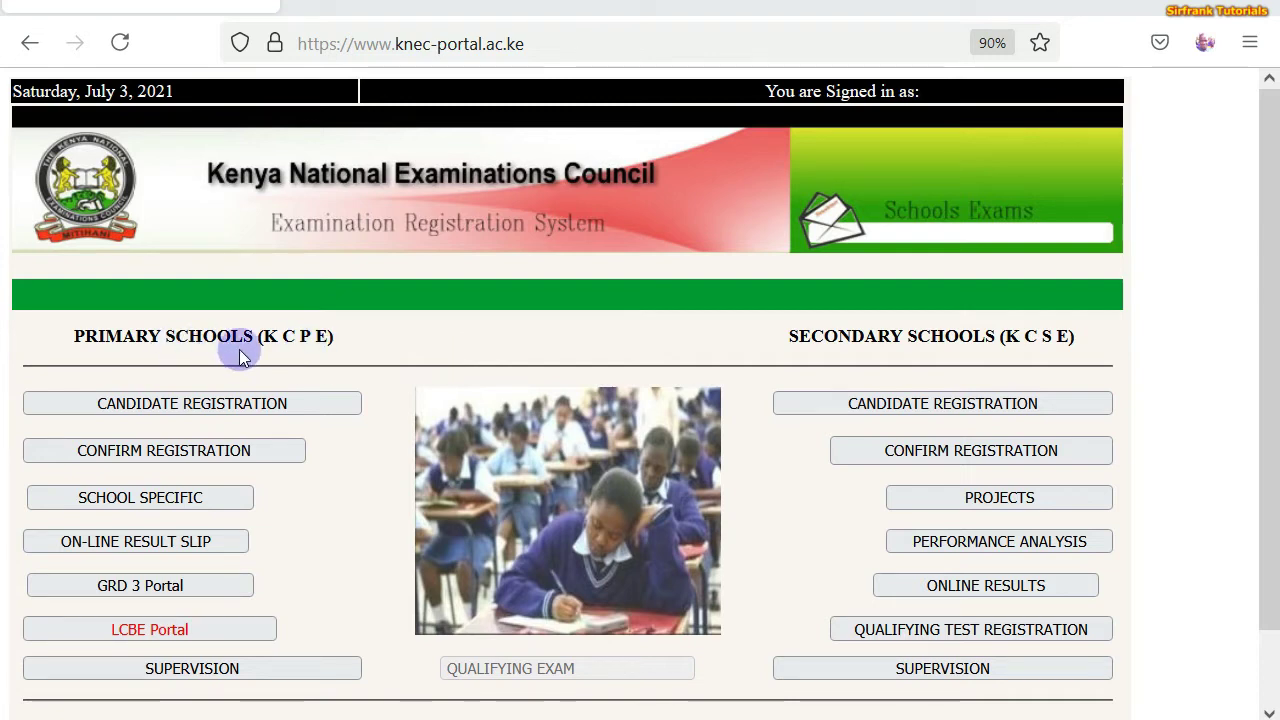
Step: Open candidate registration for primary schools (KCPE) and log in with the school's user name and account password
left_click(193, 405)
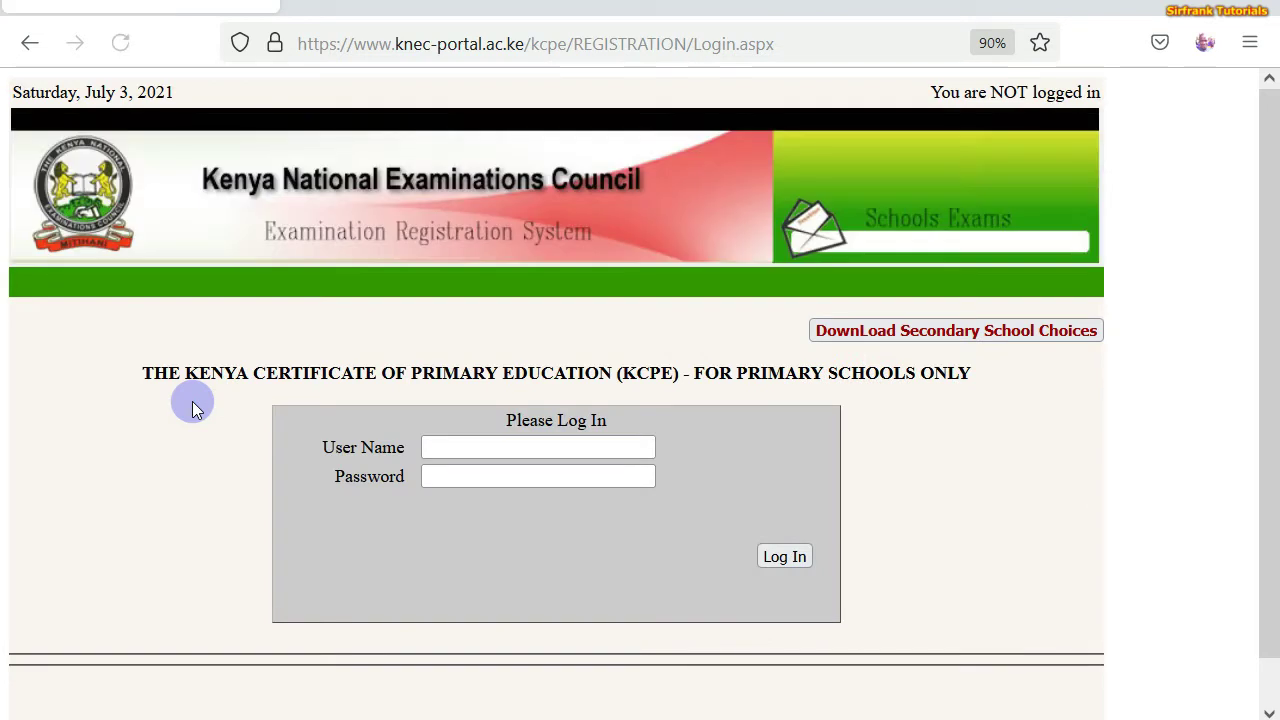
left_click(432, 448)
left_click(456, 447)
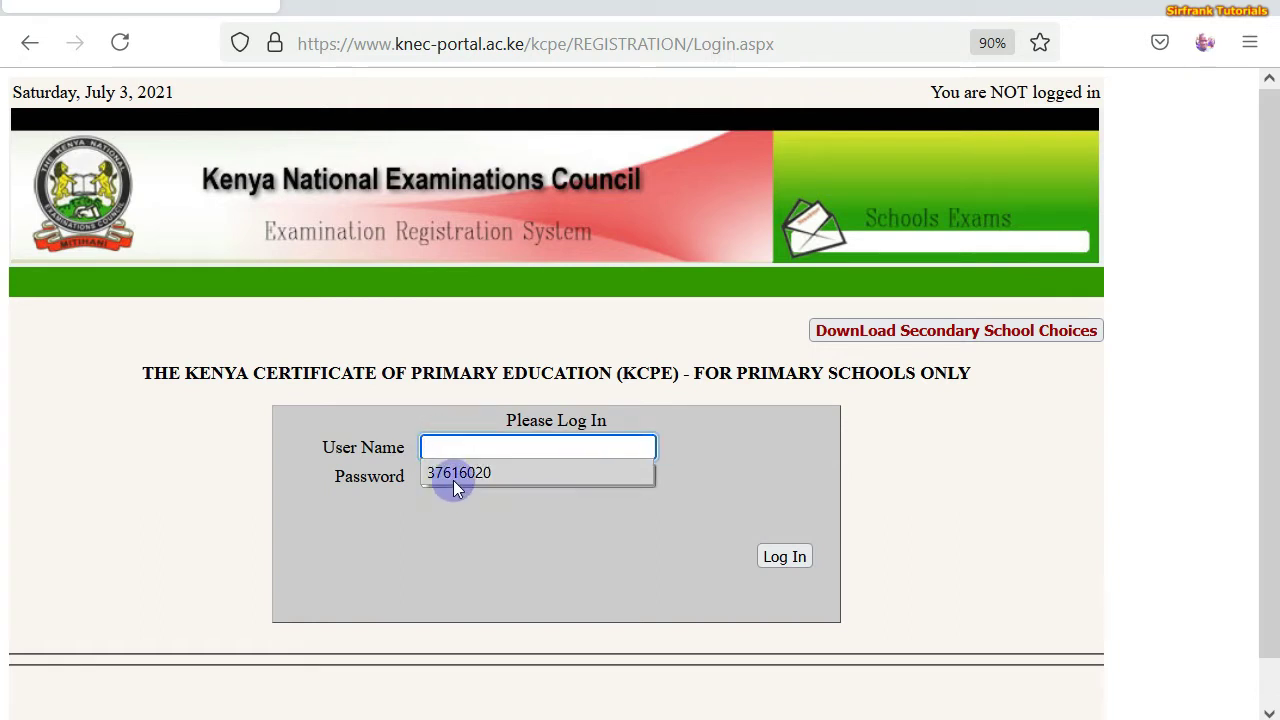
left_click(453, 474)
left_click(462, 474)
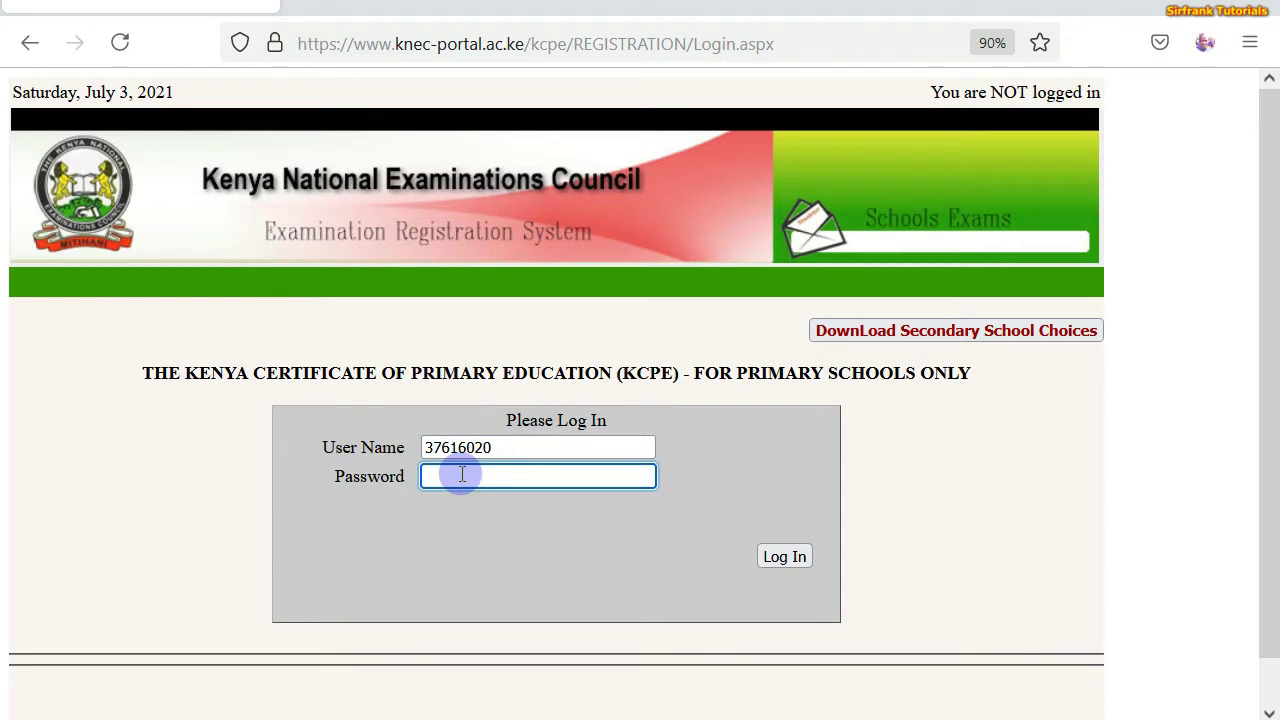
type("•••")
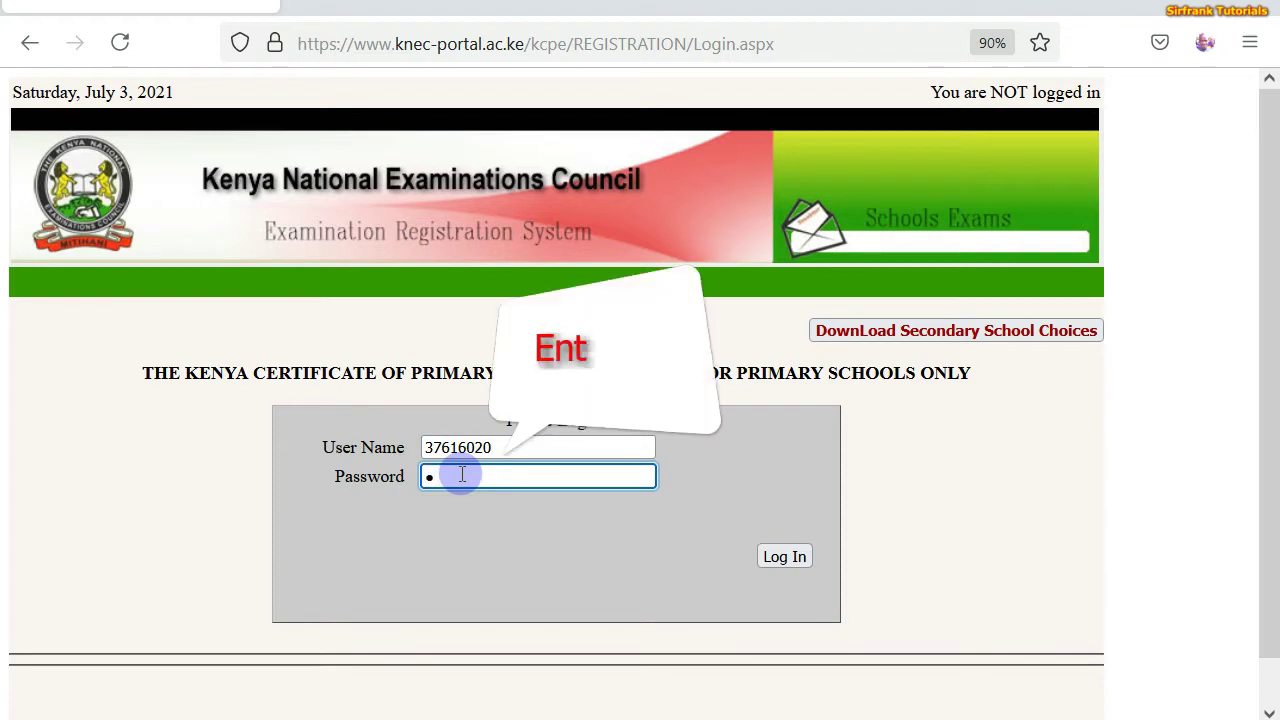
type("•••••")
left_click(782, 557)
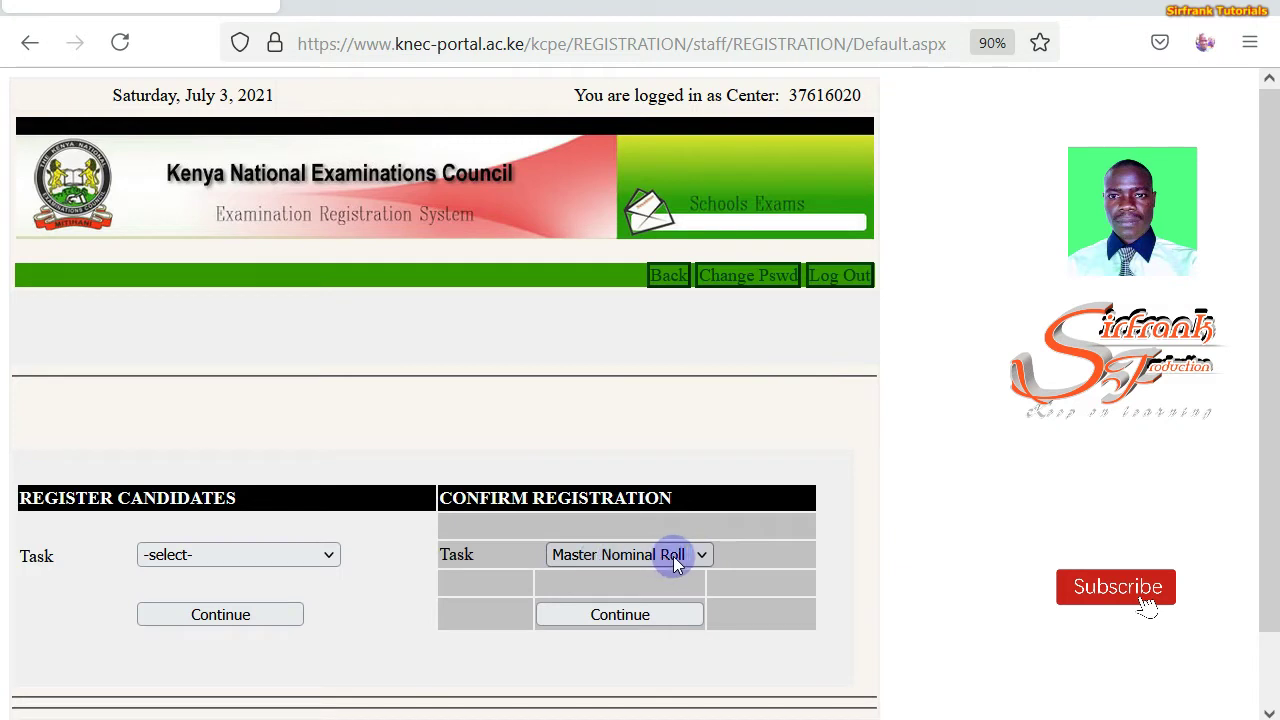
Step: Open the Master Nominal Roll report under Confirm Registration
left_click(702, 556)
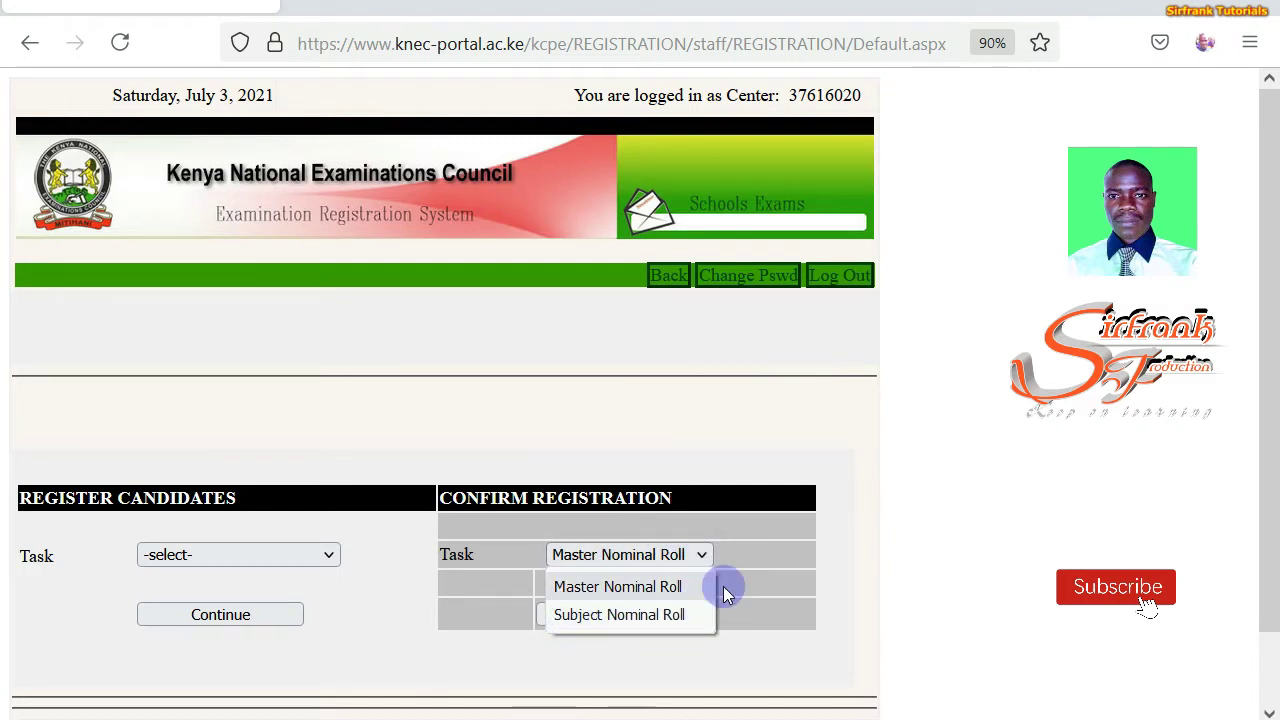
left_click(742, 576)
left_click(611, 616)
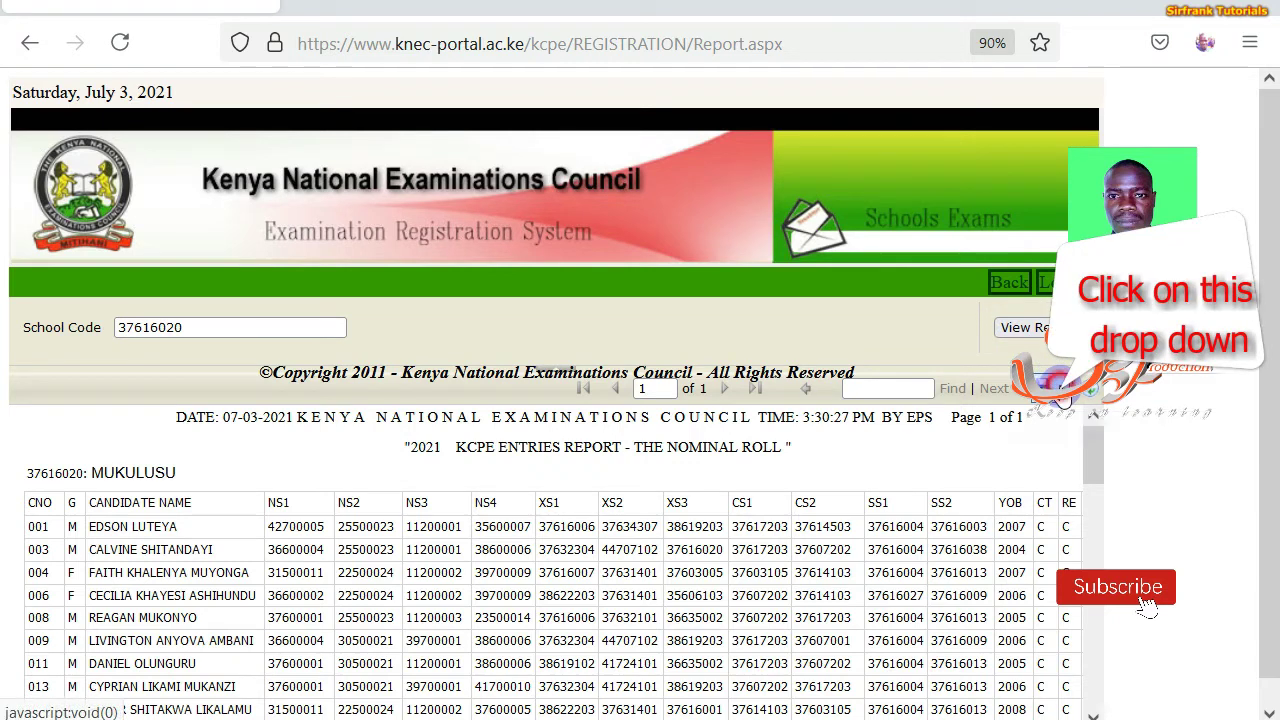
Step: Export the nominal roll report as a PDF and save it in the Documents folder
left_click(1060, 388)
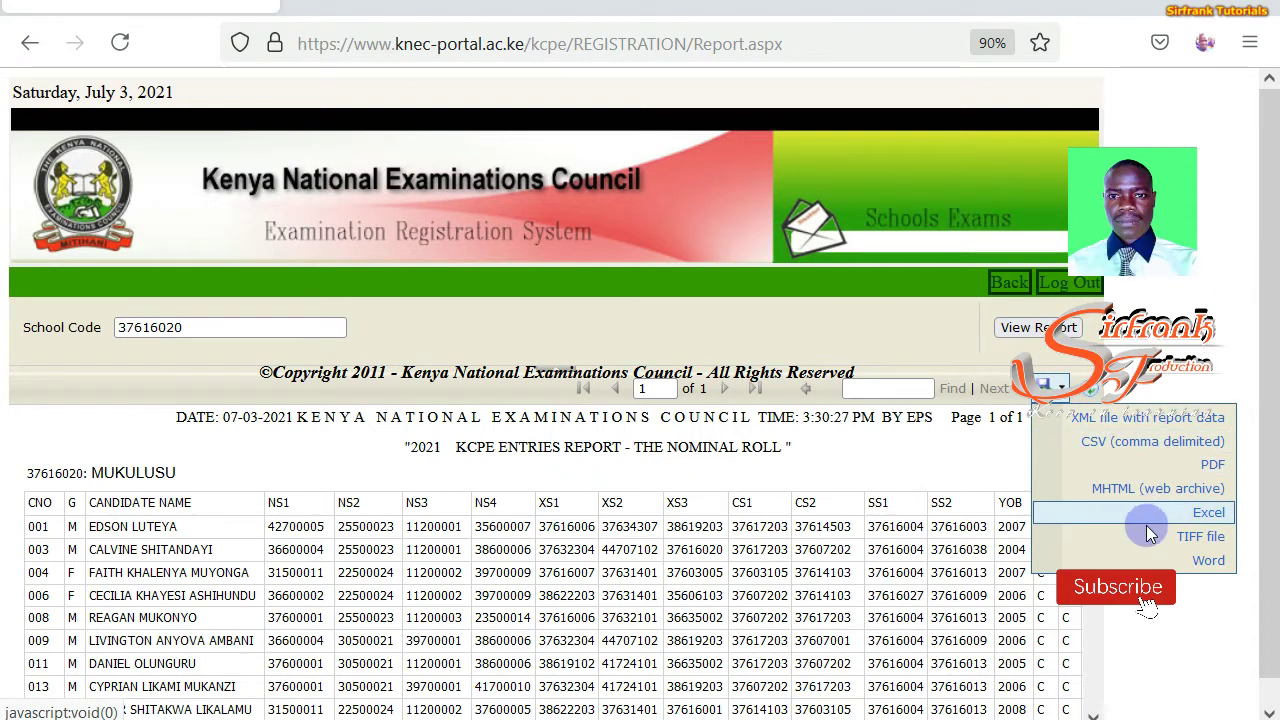
left_click(1168, 466)
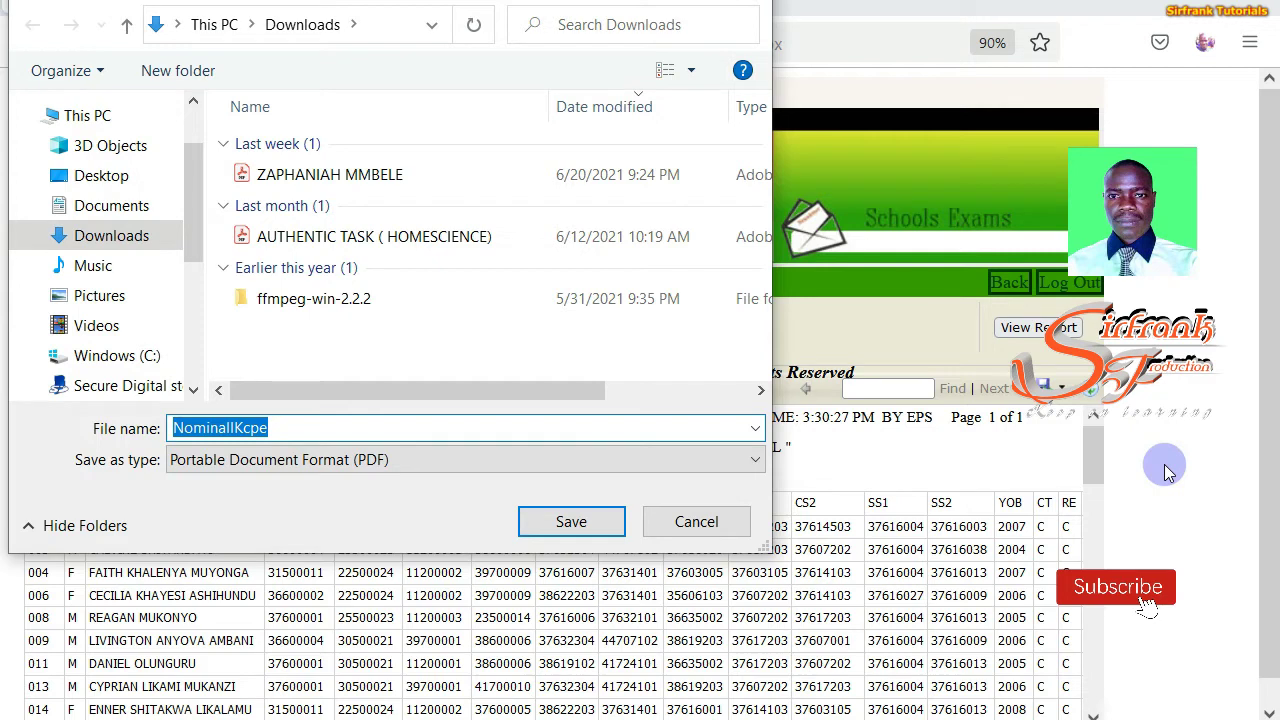
left_click(109, 213)
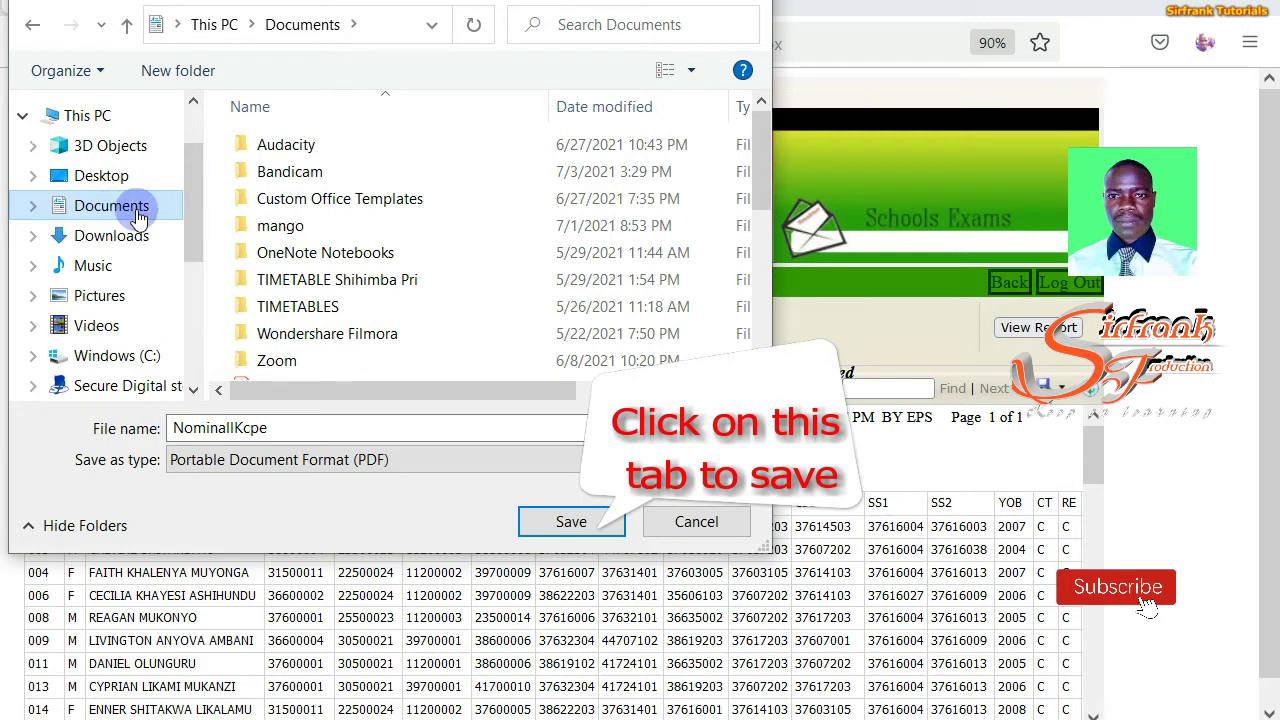
left_click(557, 521)
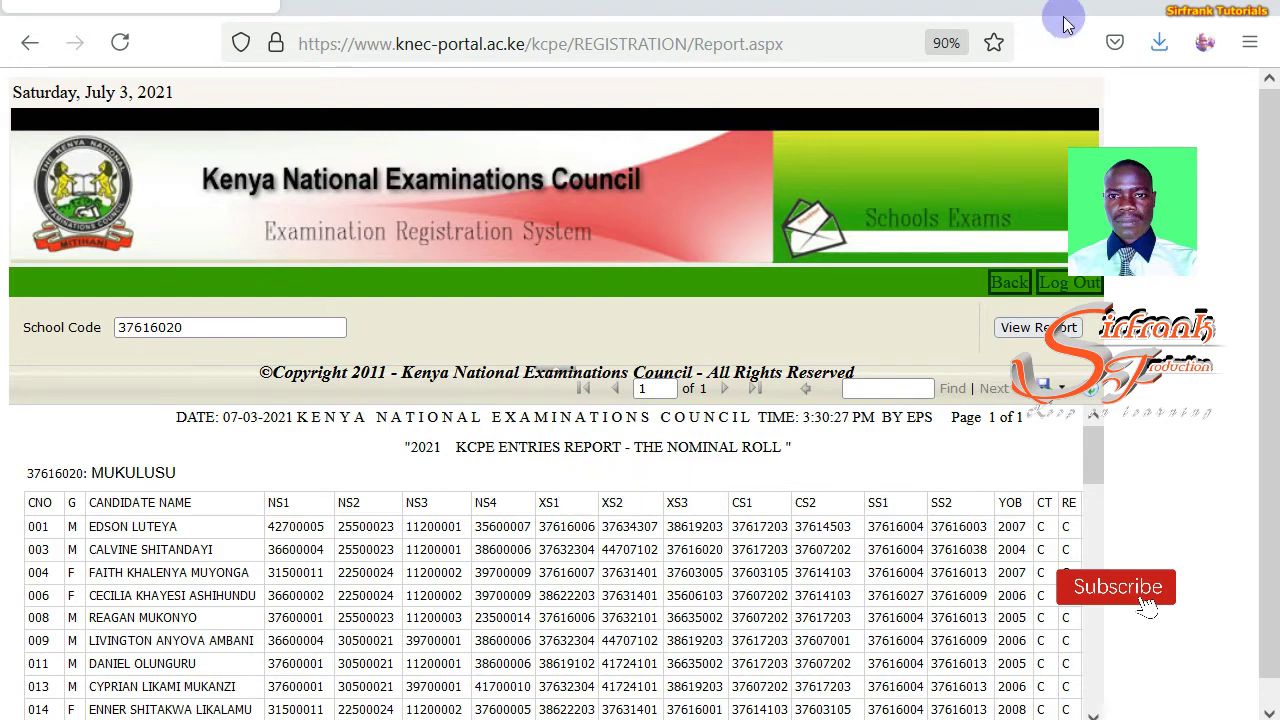
Step: Return to the registration tasks and open Edit Existing Candidate(s) under Register Candidates
key("alt+Left")
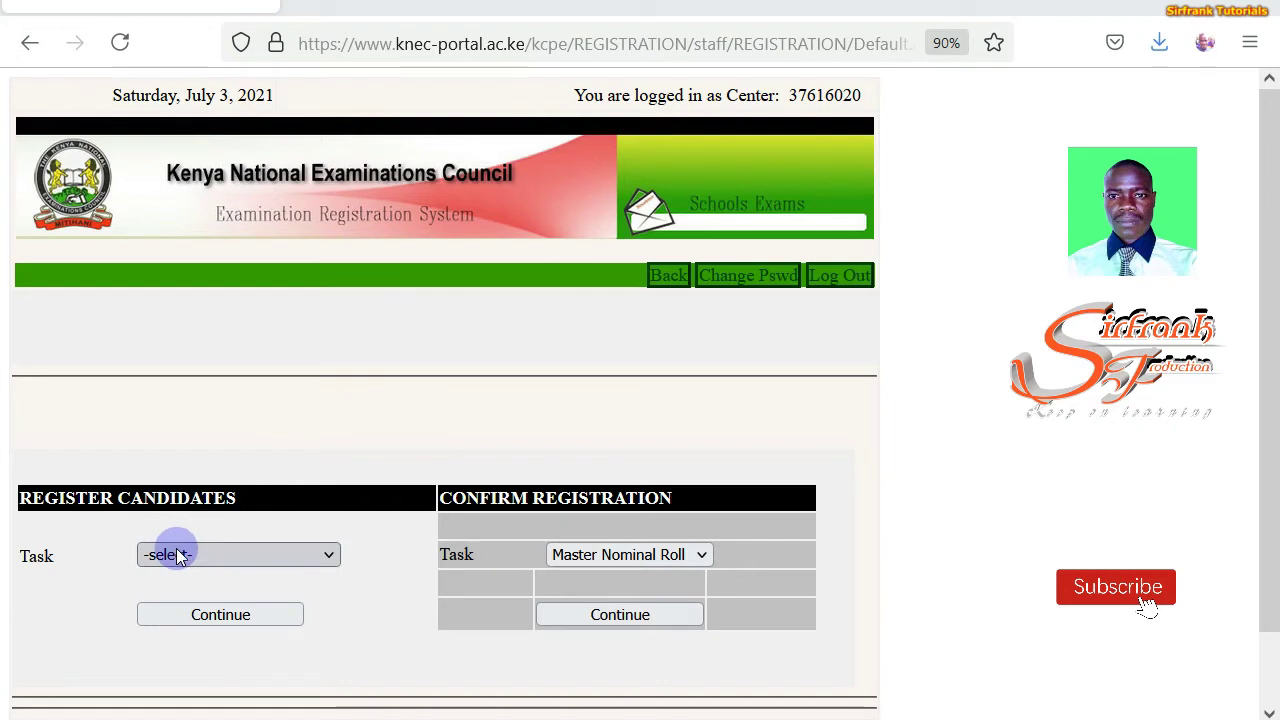
left_click(327, 554)
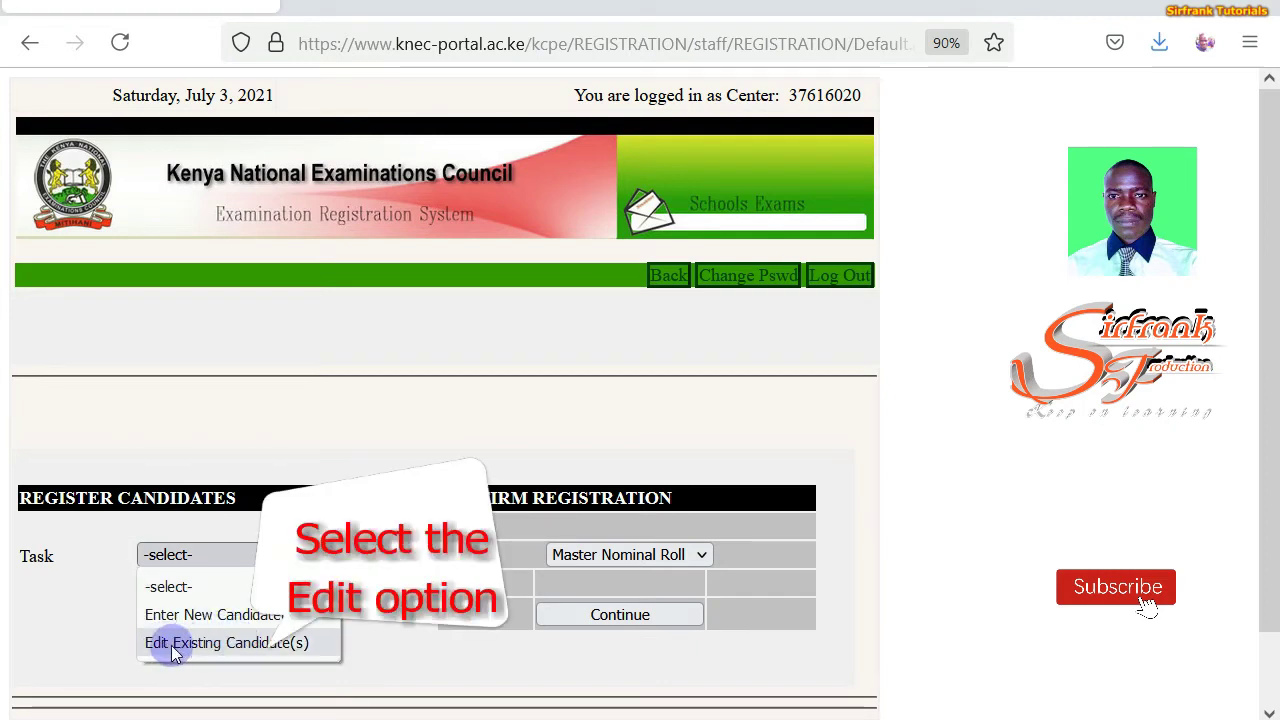
left_click(272, 644)
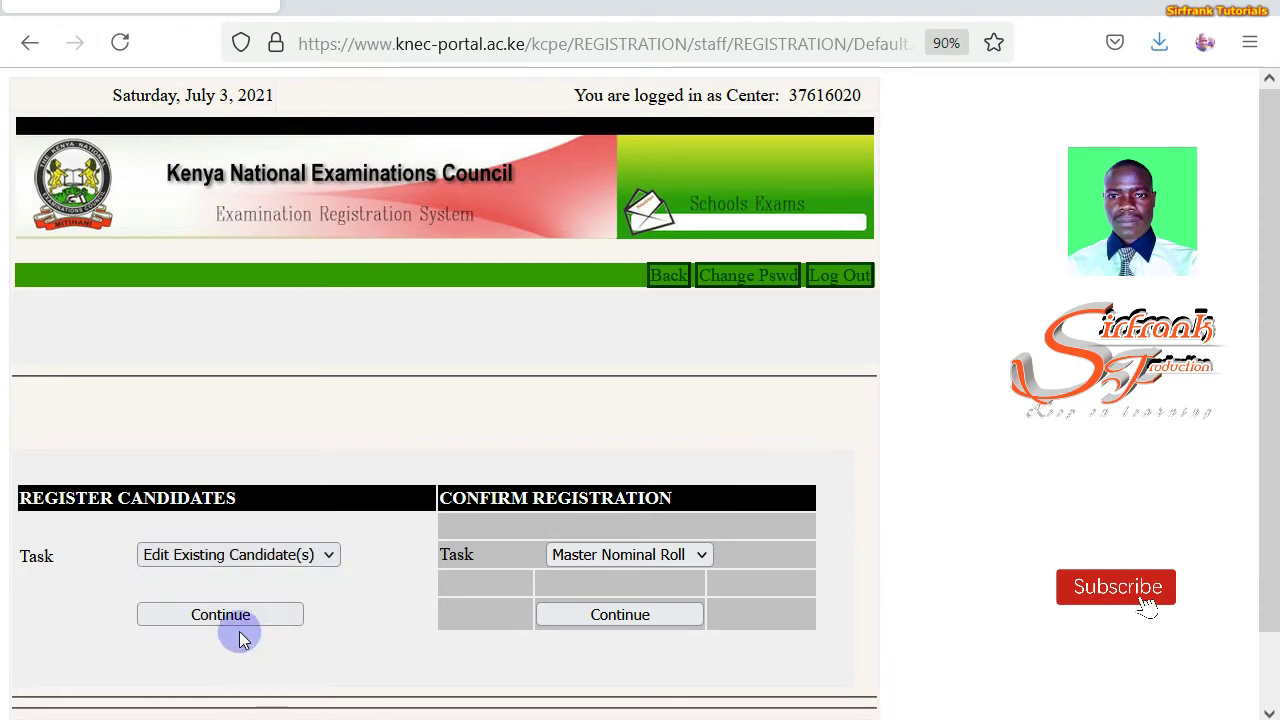
left_click(231, 622)
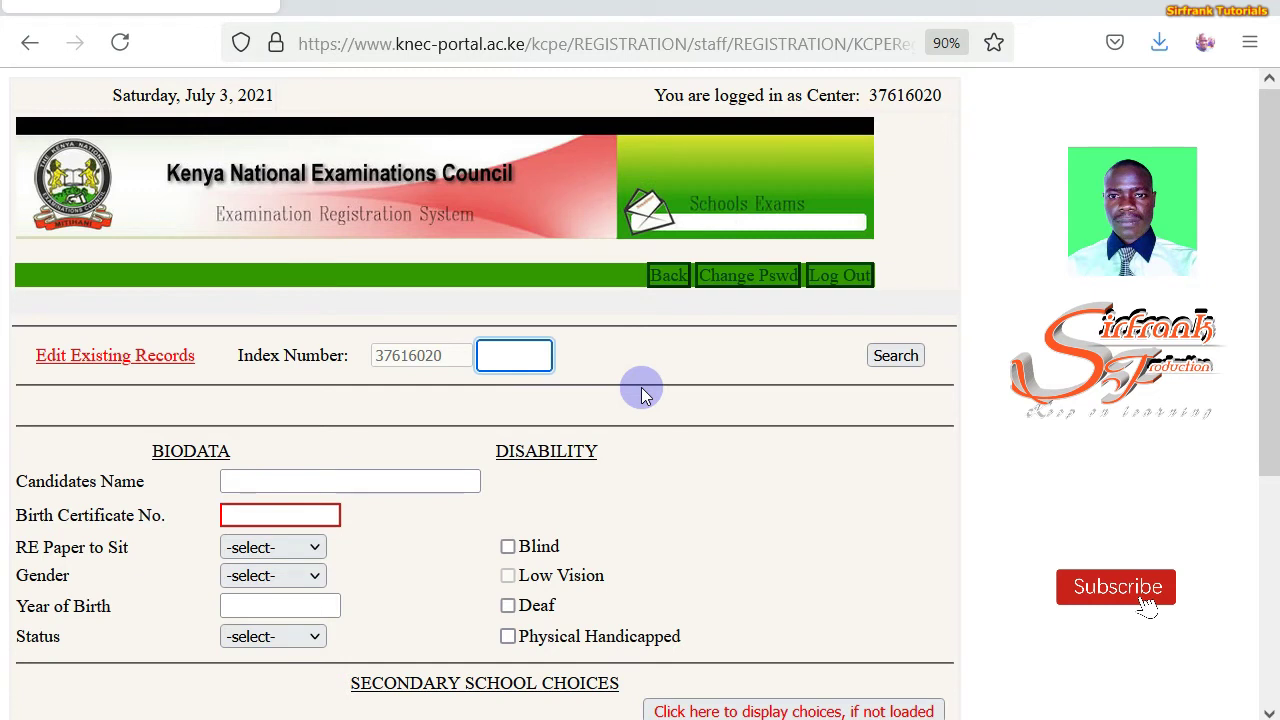
Step: Search for the existing candidate record with index number ending 011
type("011")
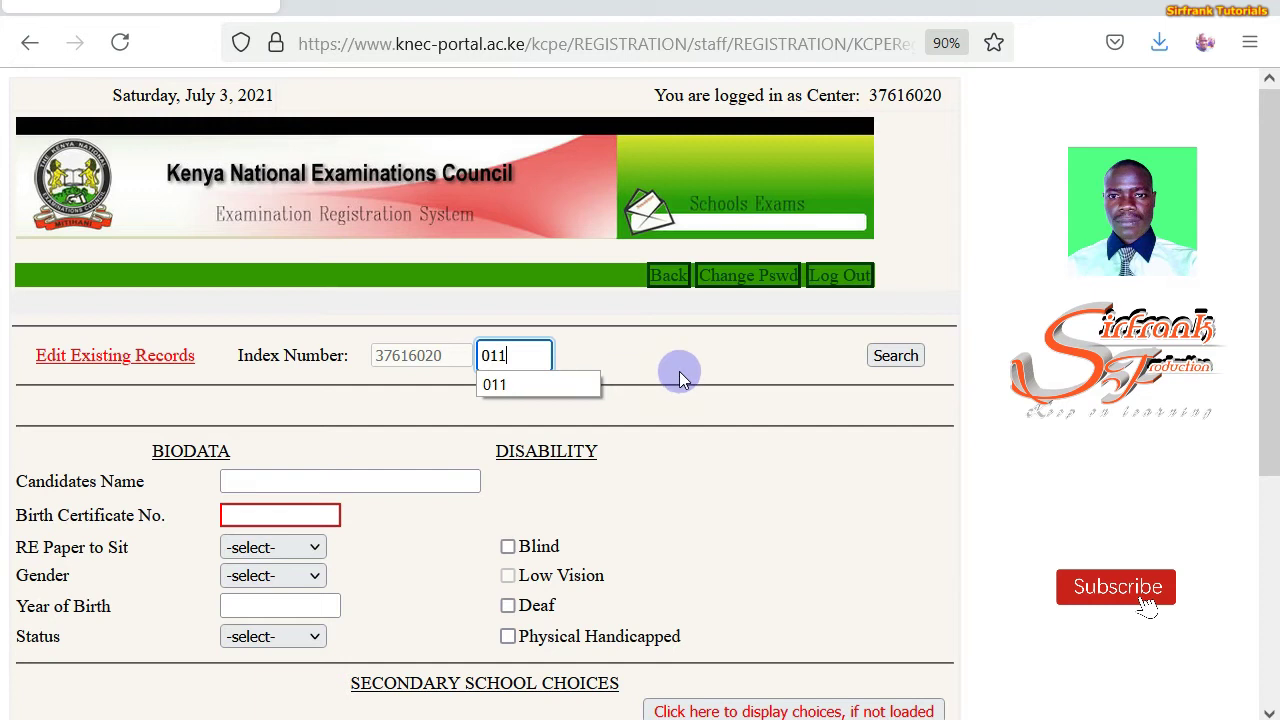
key("Return")
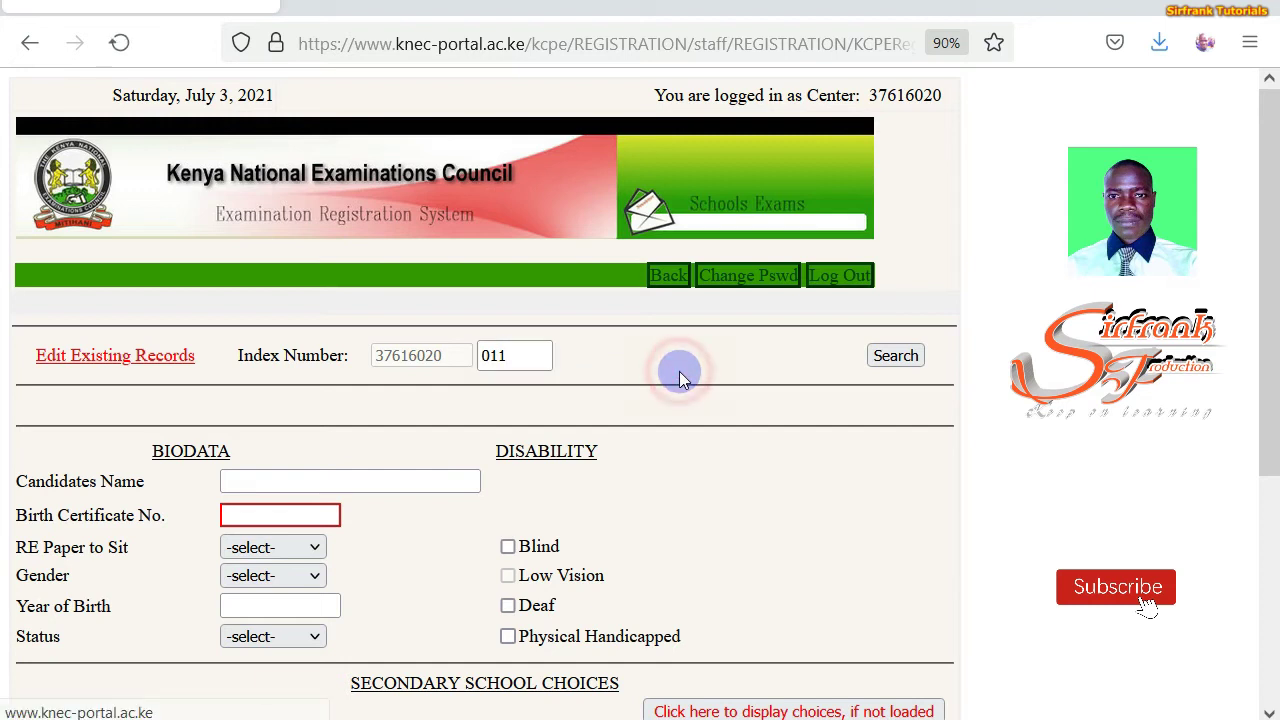
left_click(912, 362)
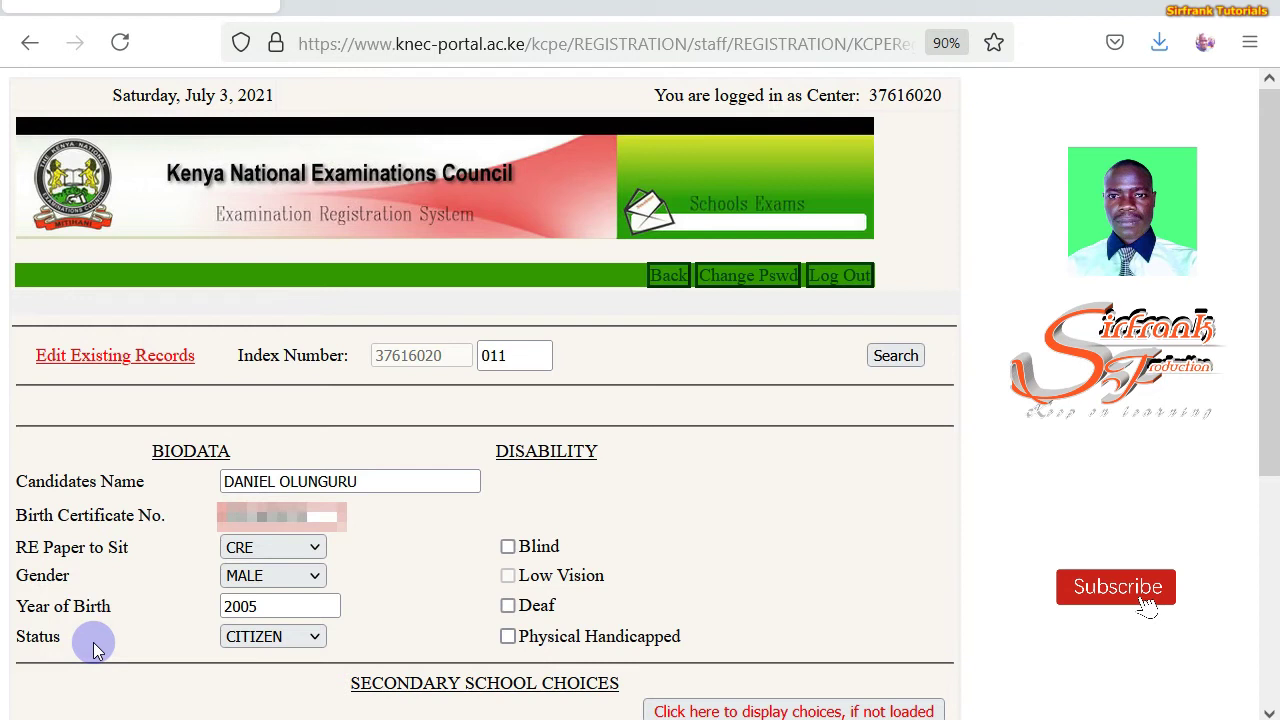
Step: Try to insert an apostrophe after the G in the candidate's surname before loading the school choices
left_click(330, 481)
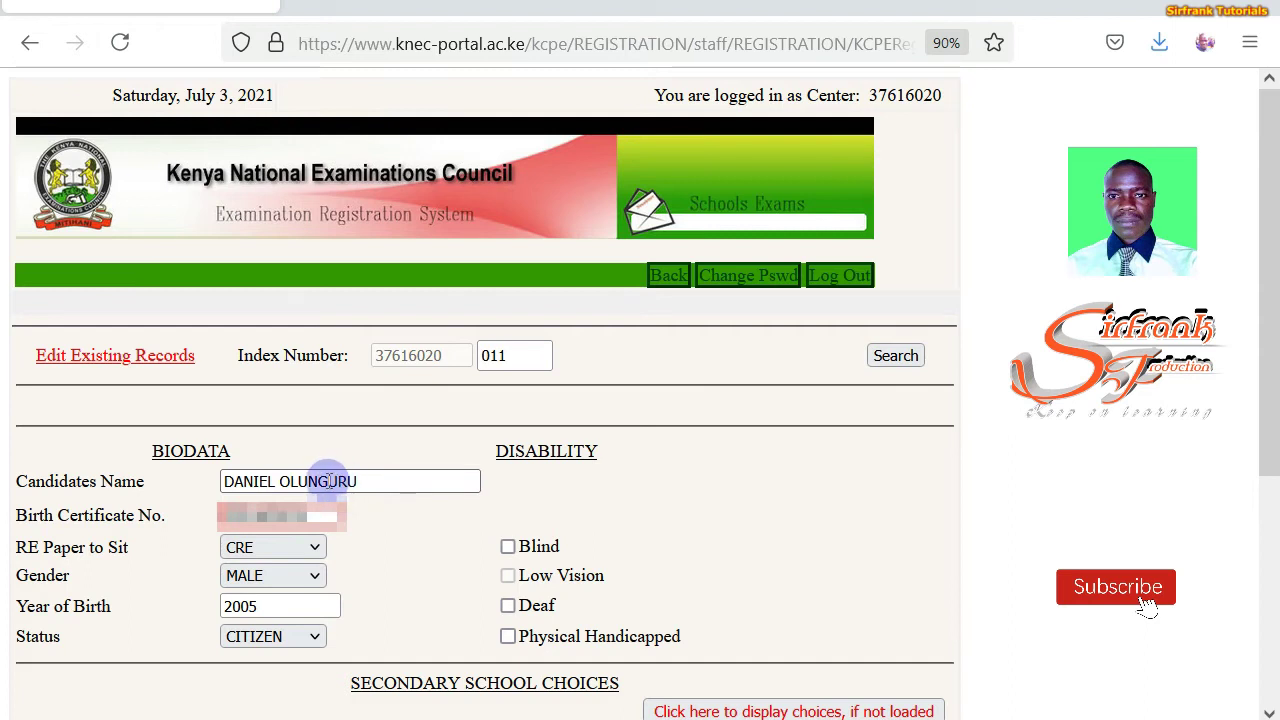
left_click(330, 481)
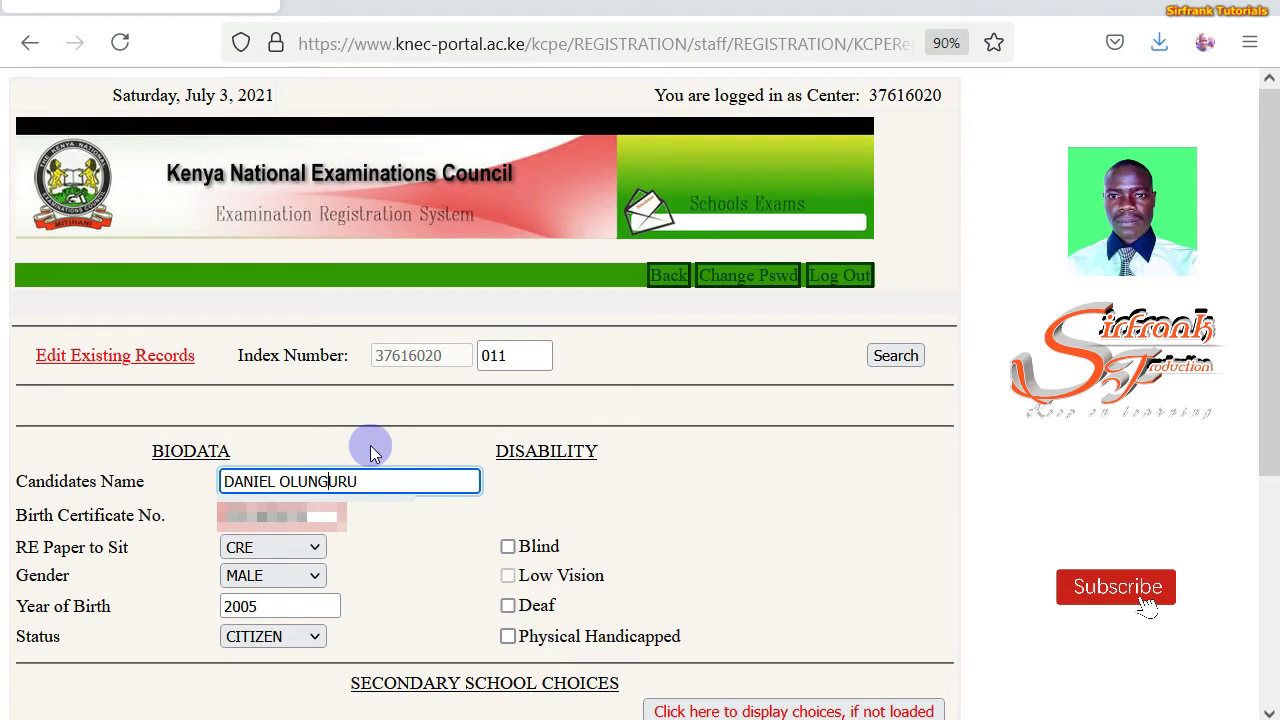
type("'")
left_click(553, 488)
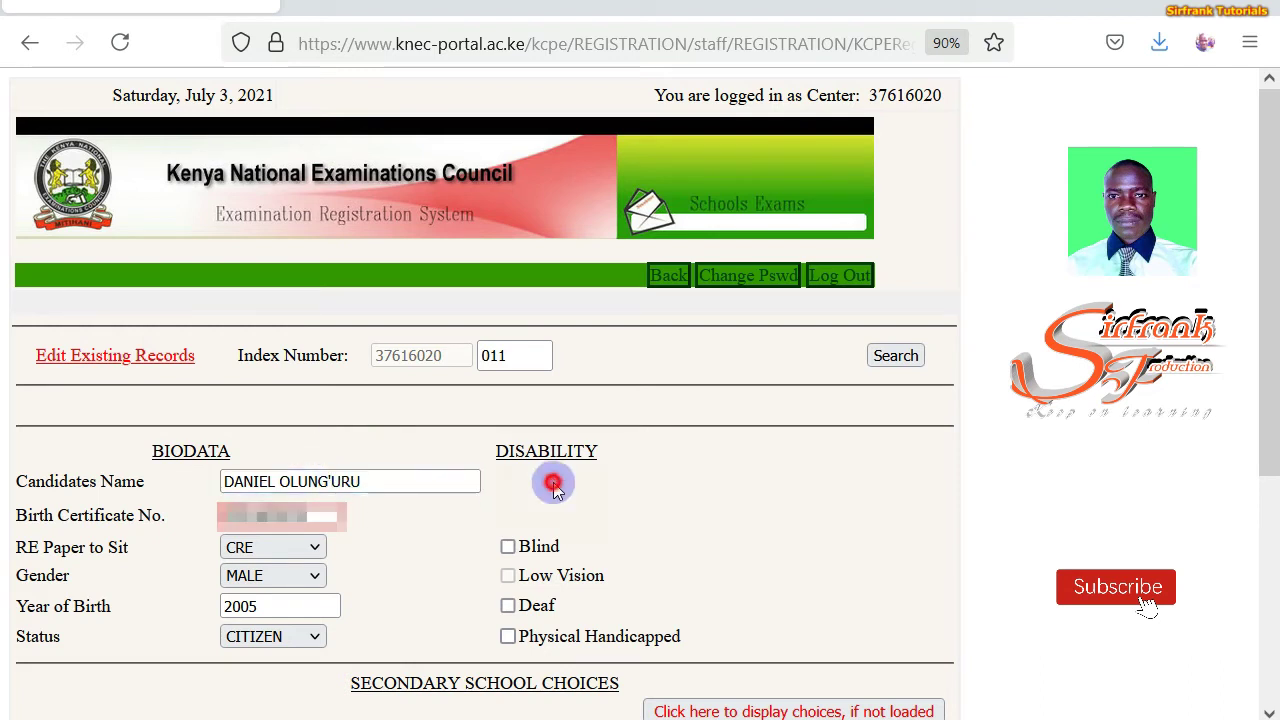
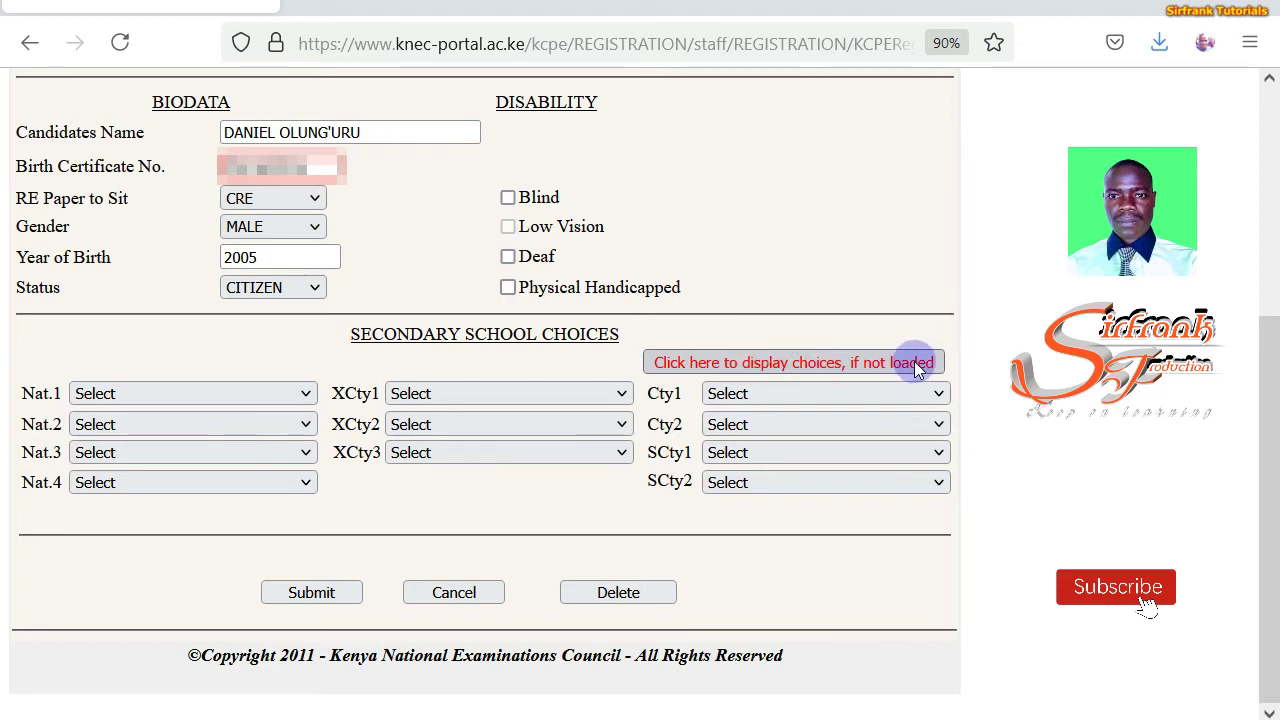
Step: Load the candidate's saved secondary school choices and review the options offered for Nat.1, XCty1 and Cty1
left_click(815, 366)
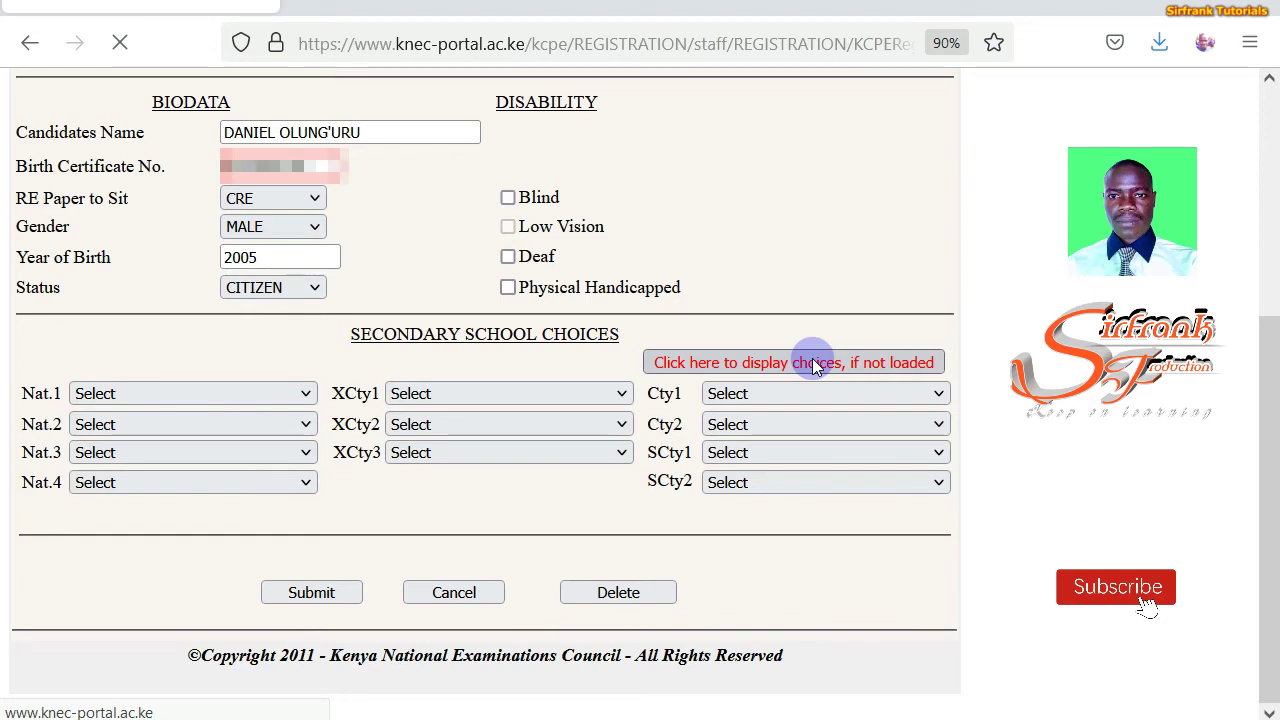
left_click(813, 364)
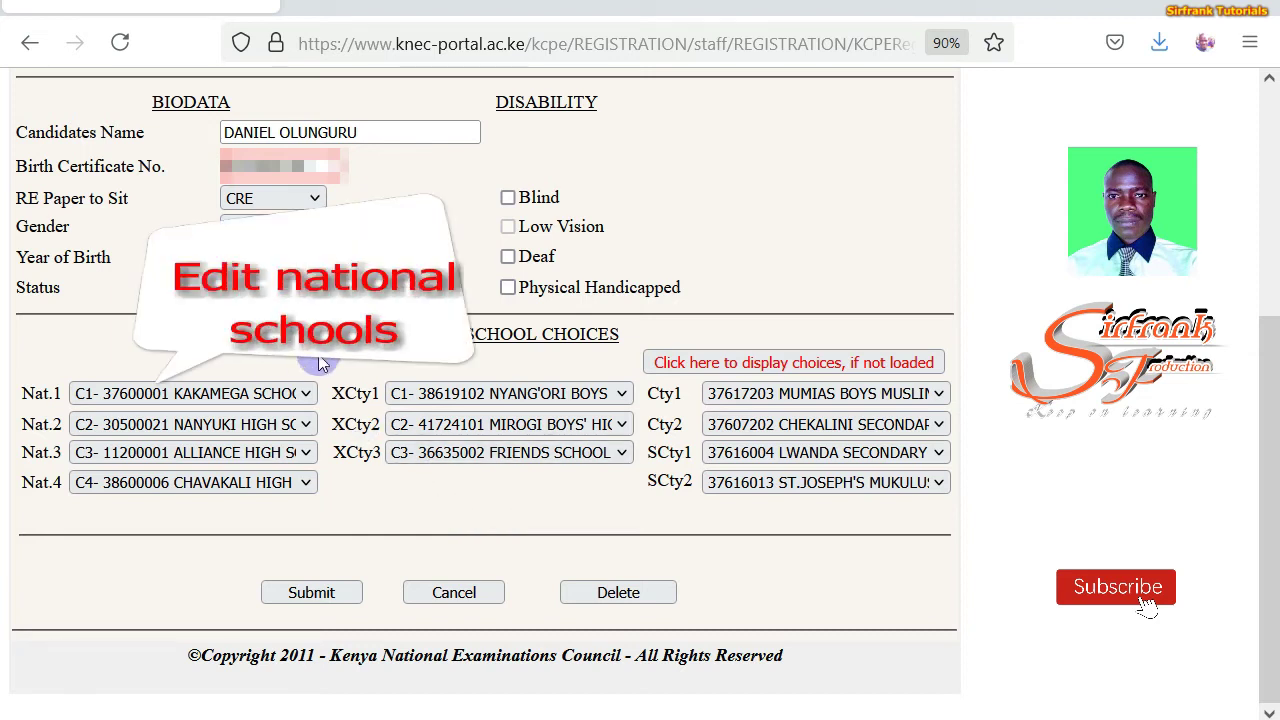
left_click(307, 394)
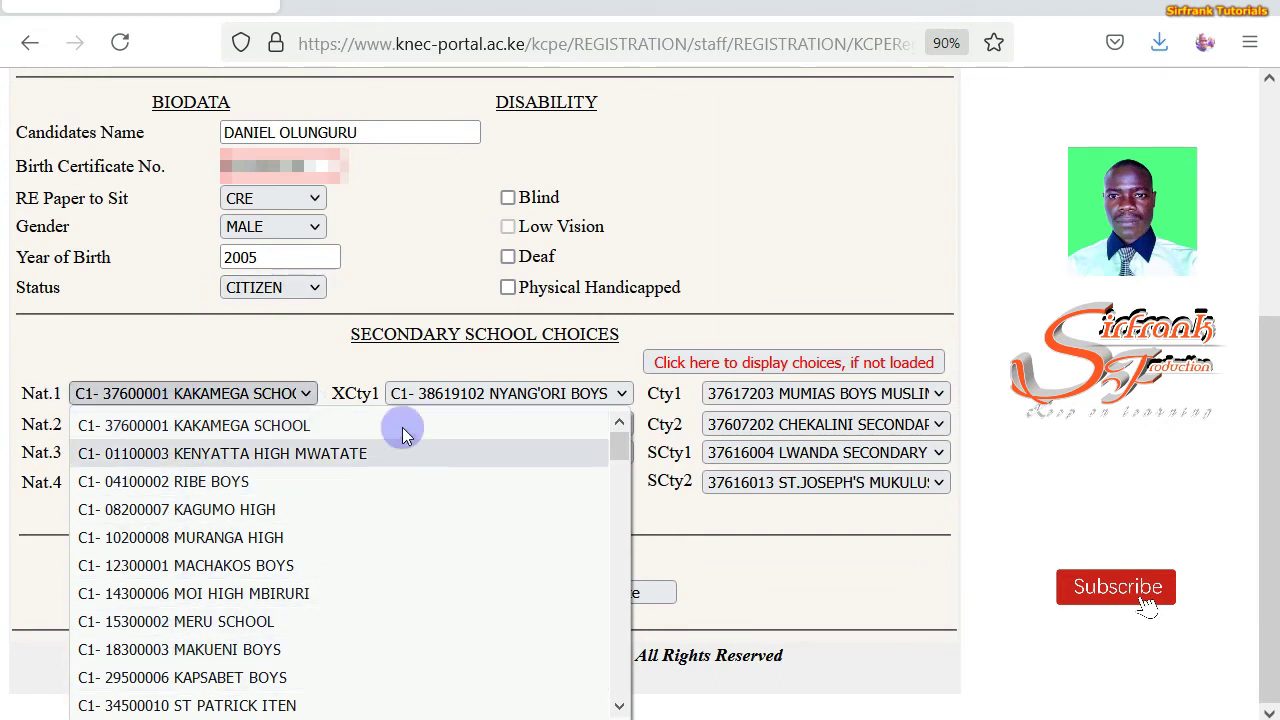
left_click(283, 334)
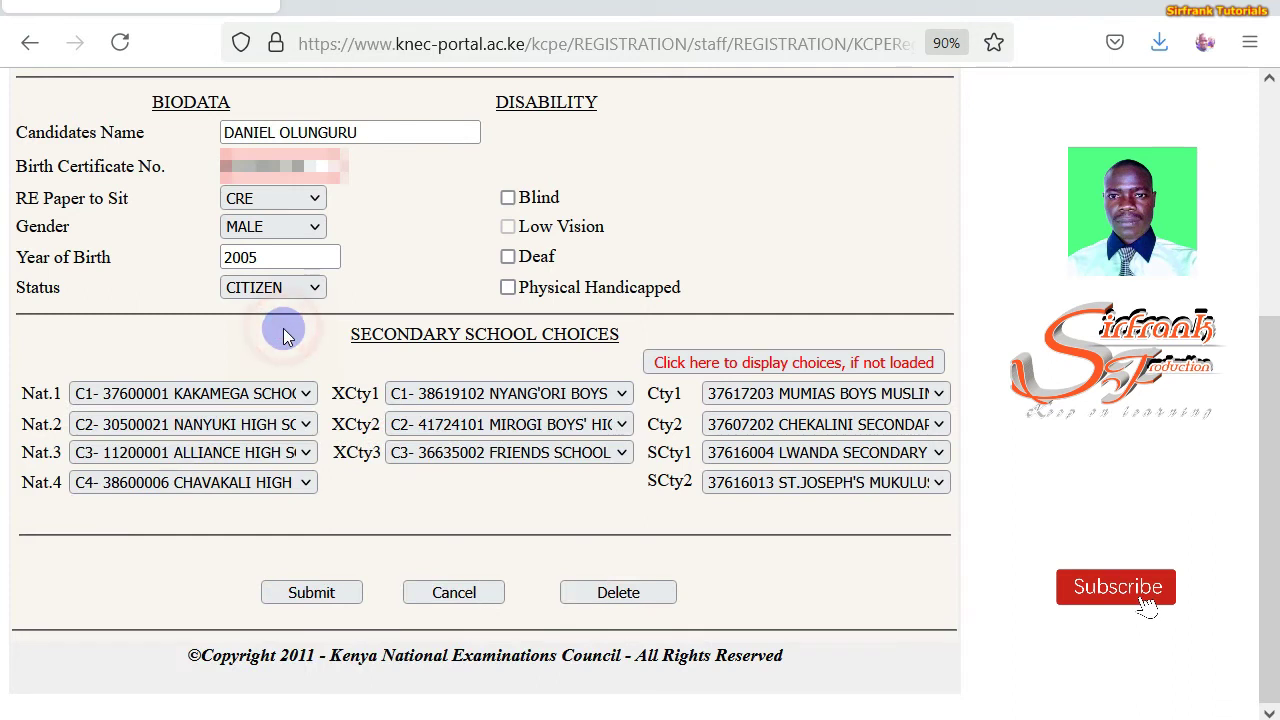
left_click(622, 394)
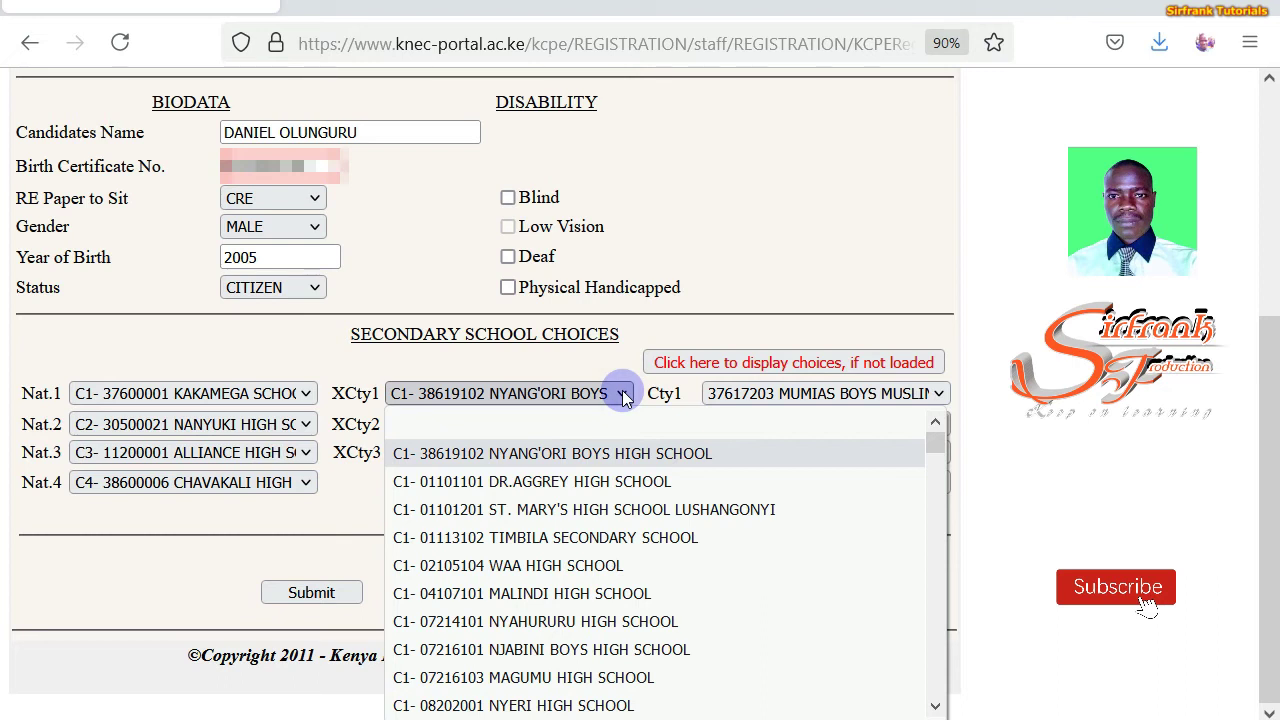
left_click(622, 393)
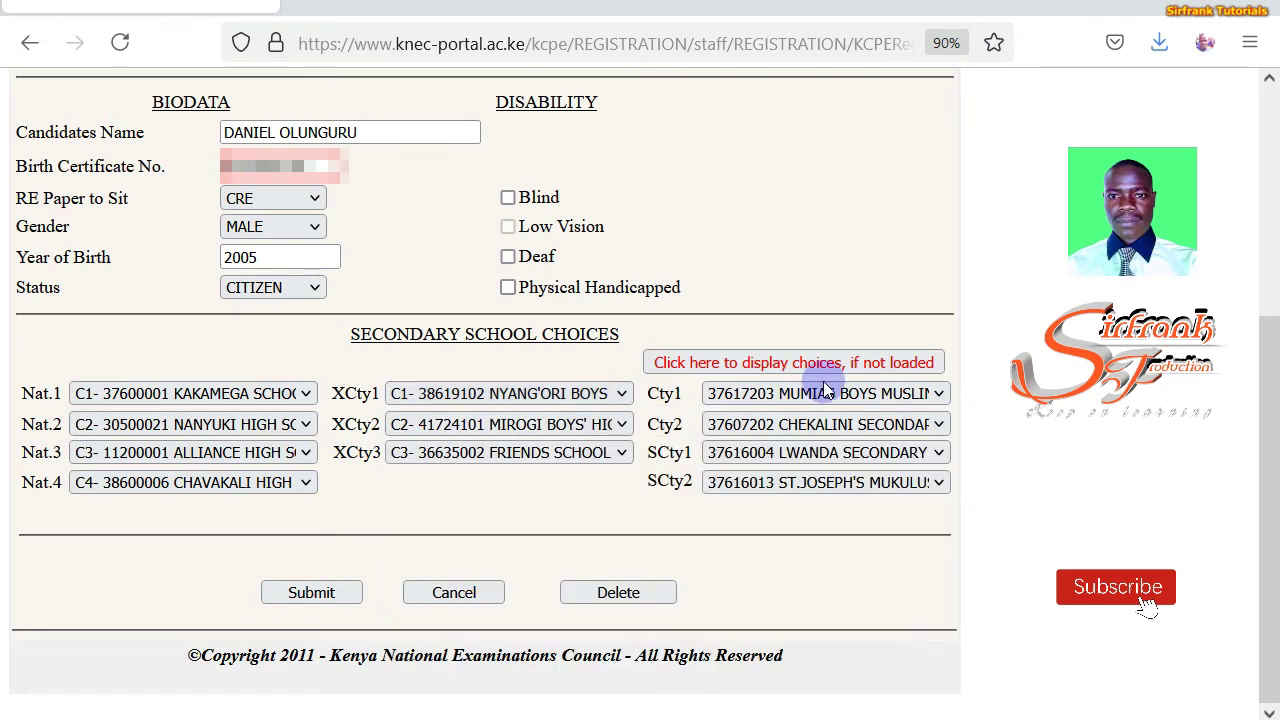
left_click(947, 393)
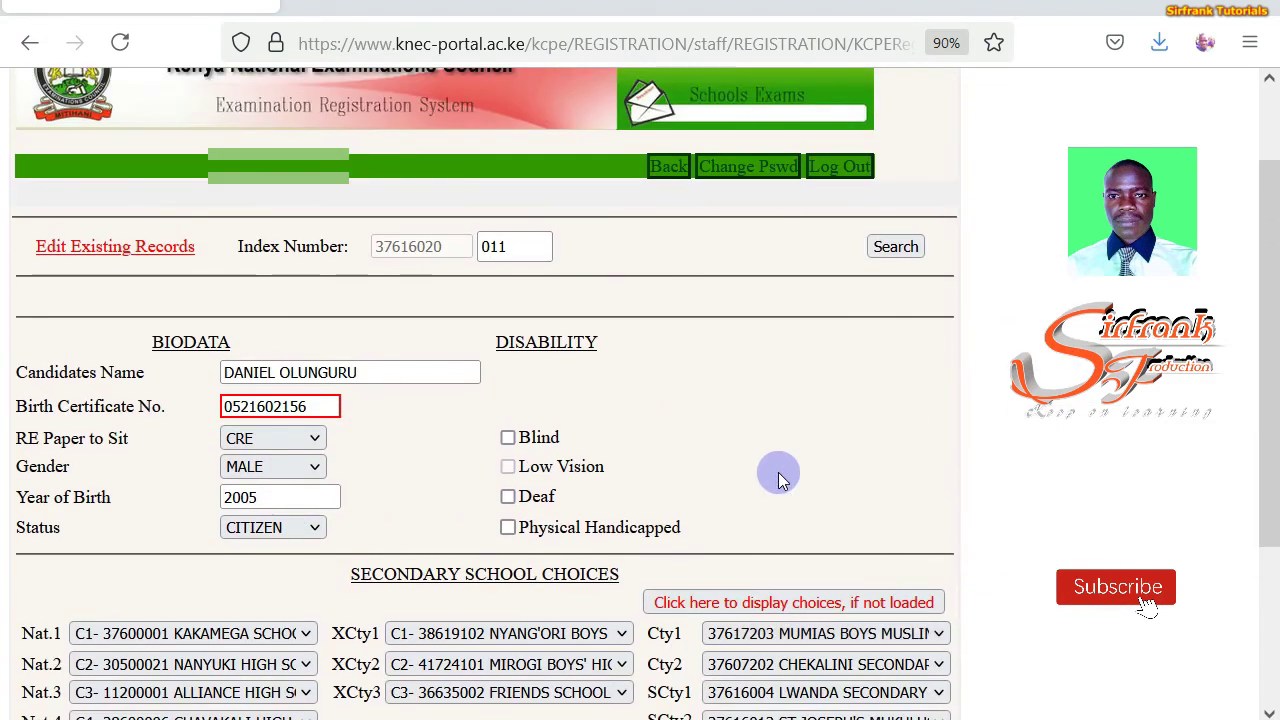
Step: Insert an apostrophe after the G in the candidate's surname and submit the edited record
scroll(778, 480, "down", 2)
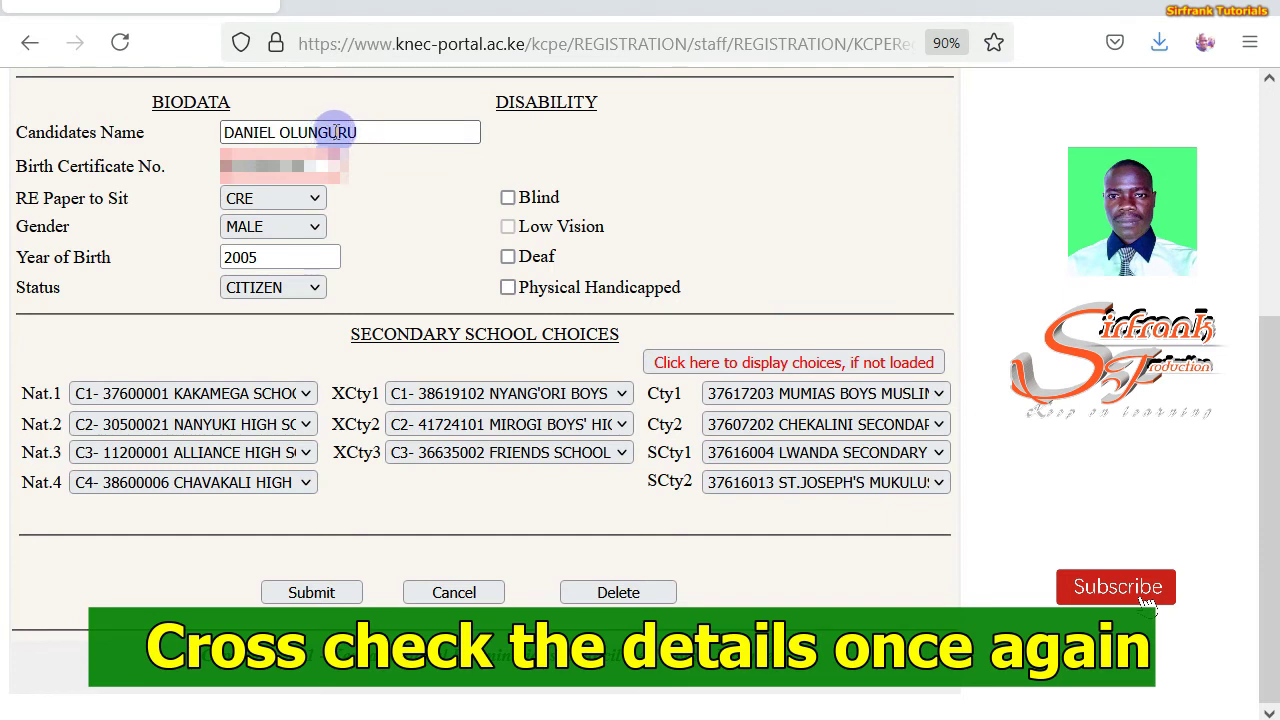
left_click(332, 132)
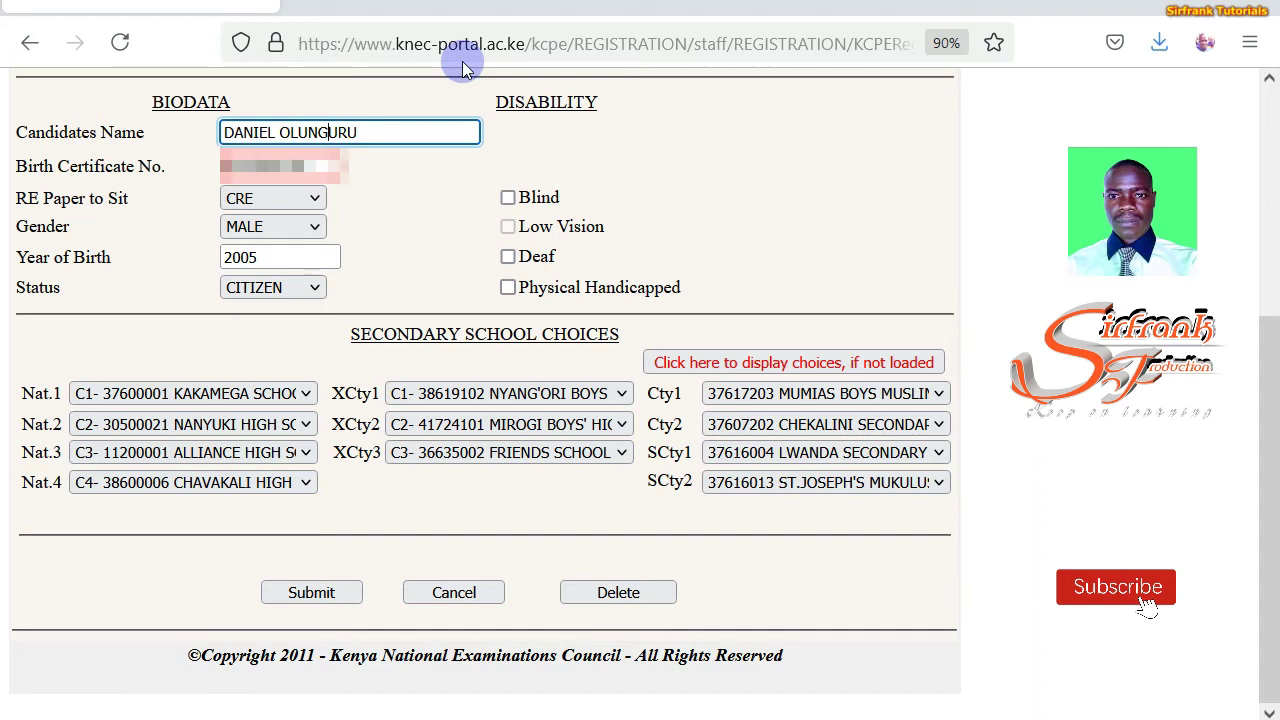
type("'")
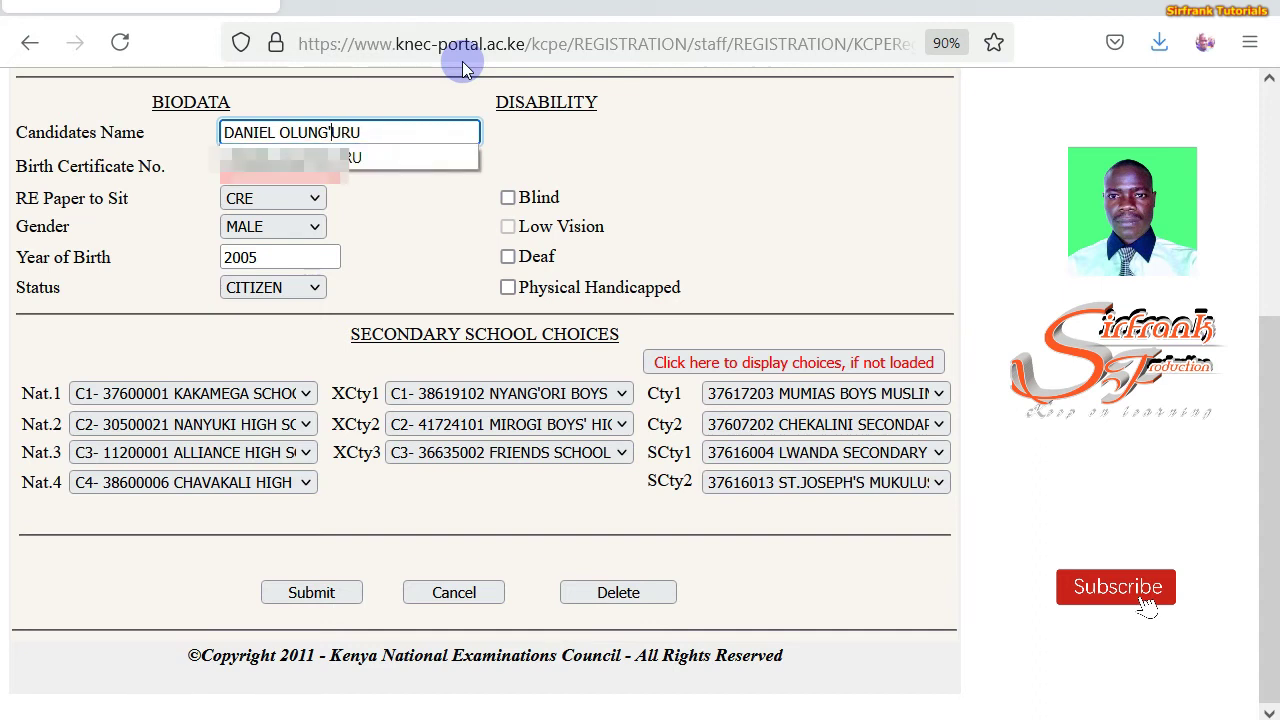
left_click(706, 122)
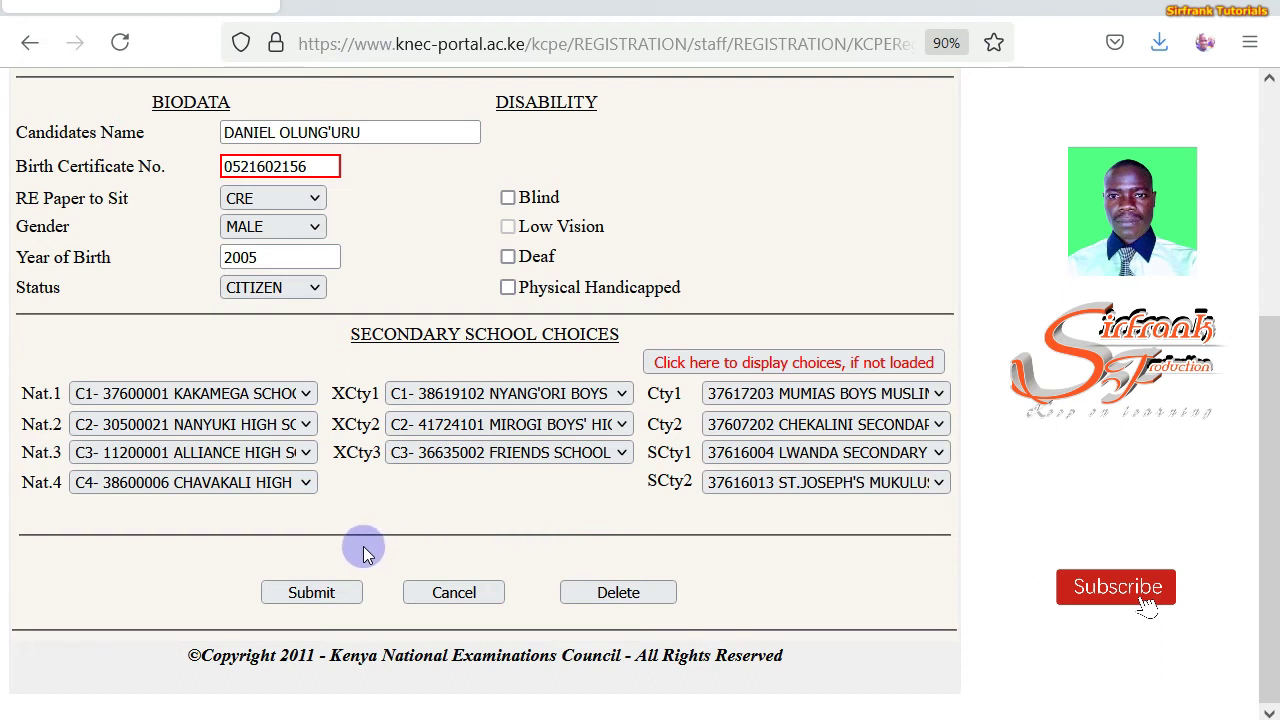
left_click(311, 592)
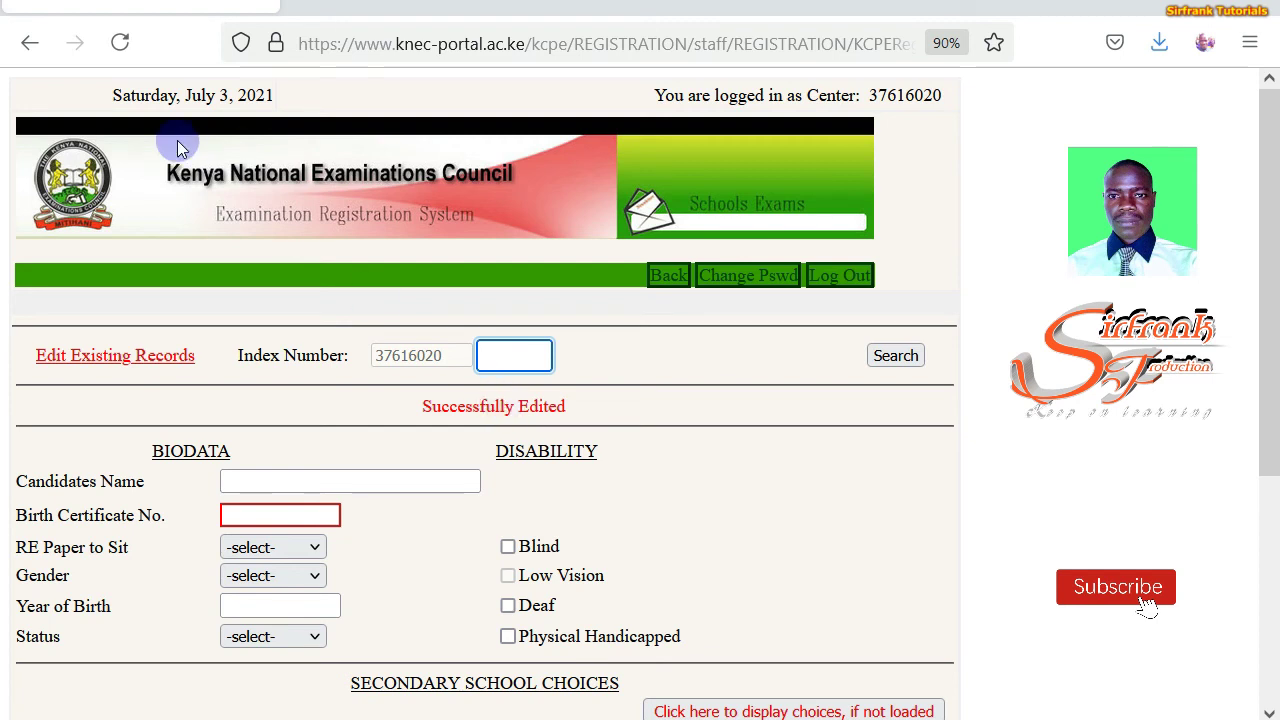
Step: Reload the page, resending the form data, and search for candidate 011 again to check the edited name
left_click(119, 41)
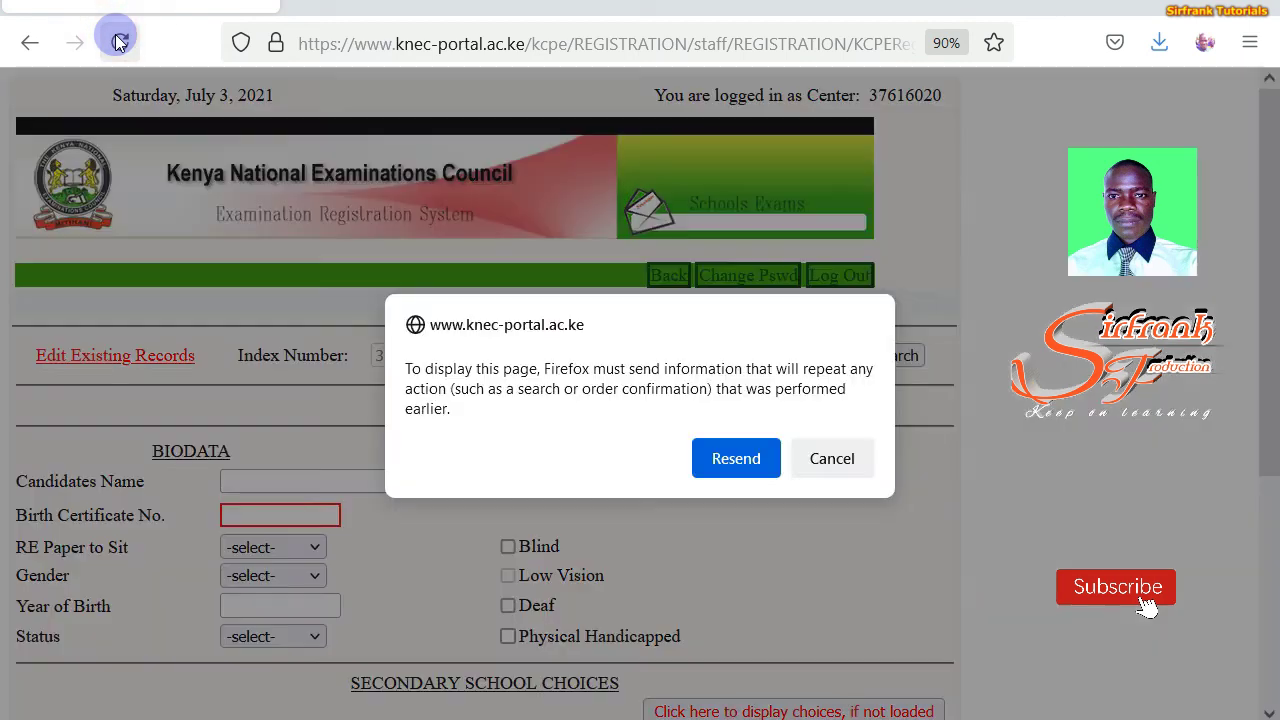
left_click(736, 460)
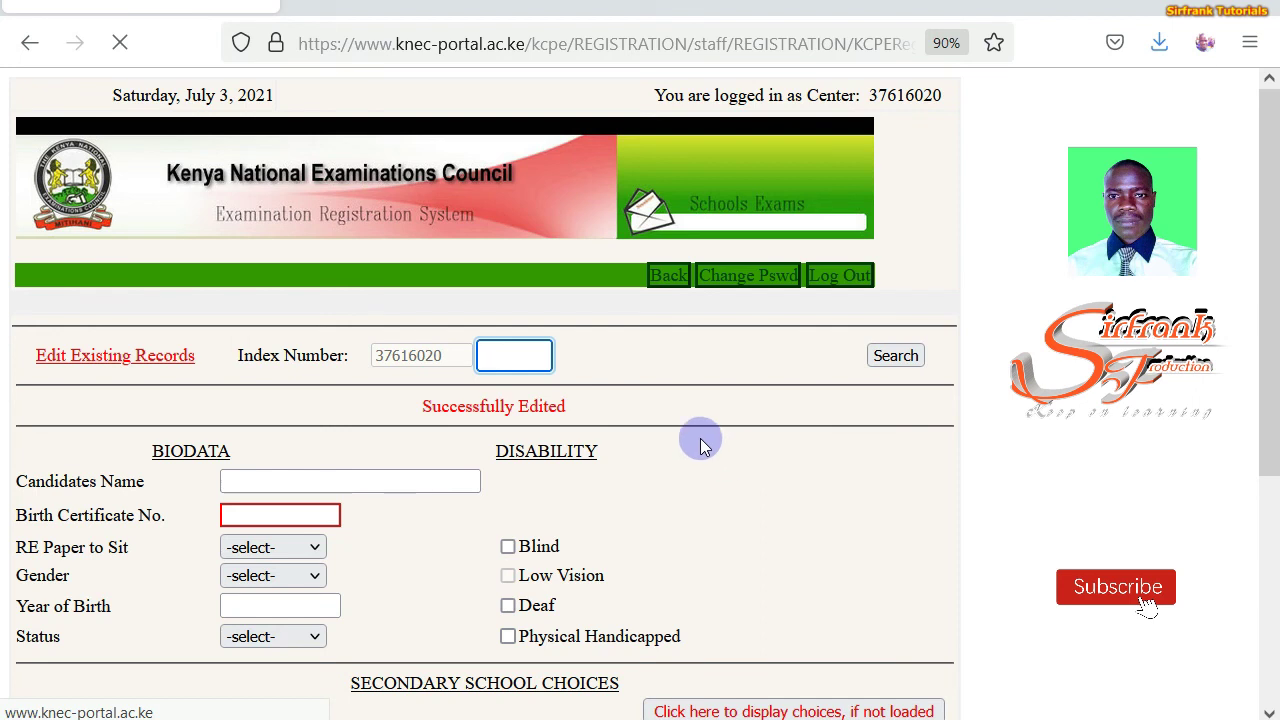
type("011")
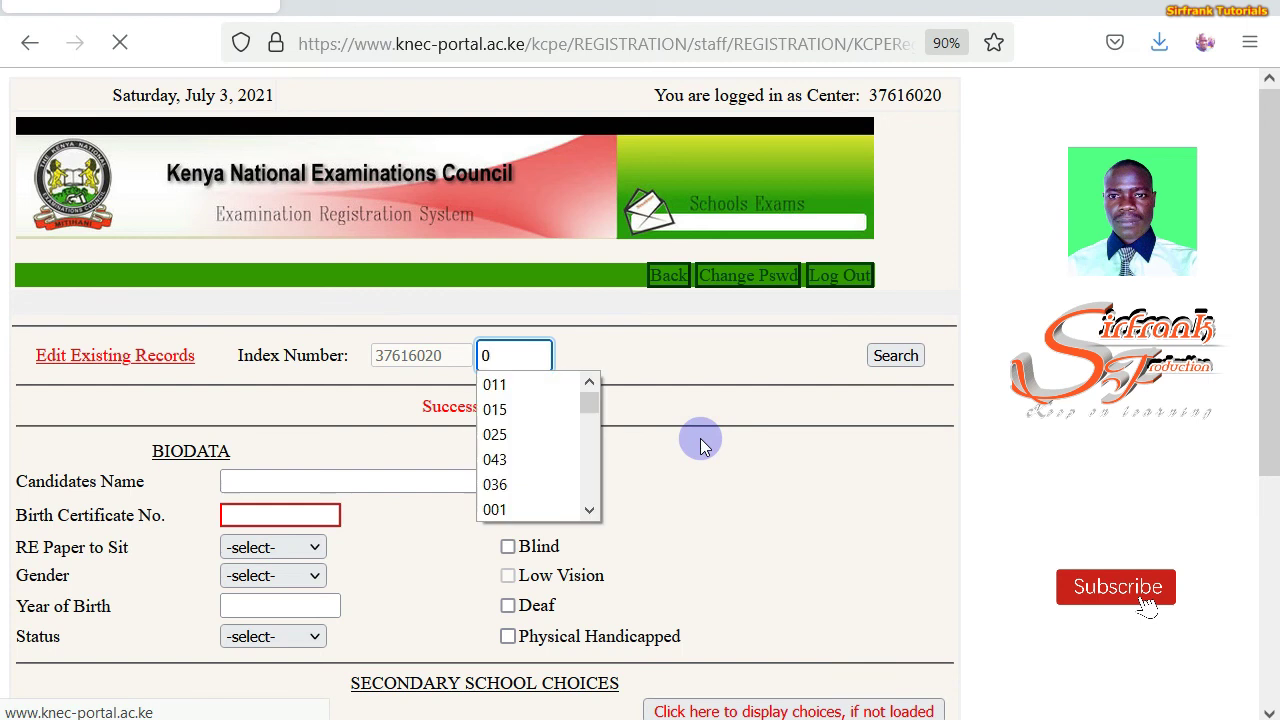
left_click(893, 368)
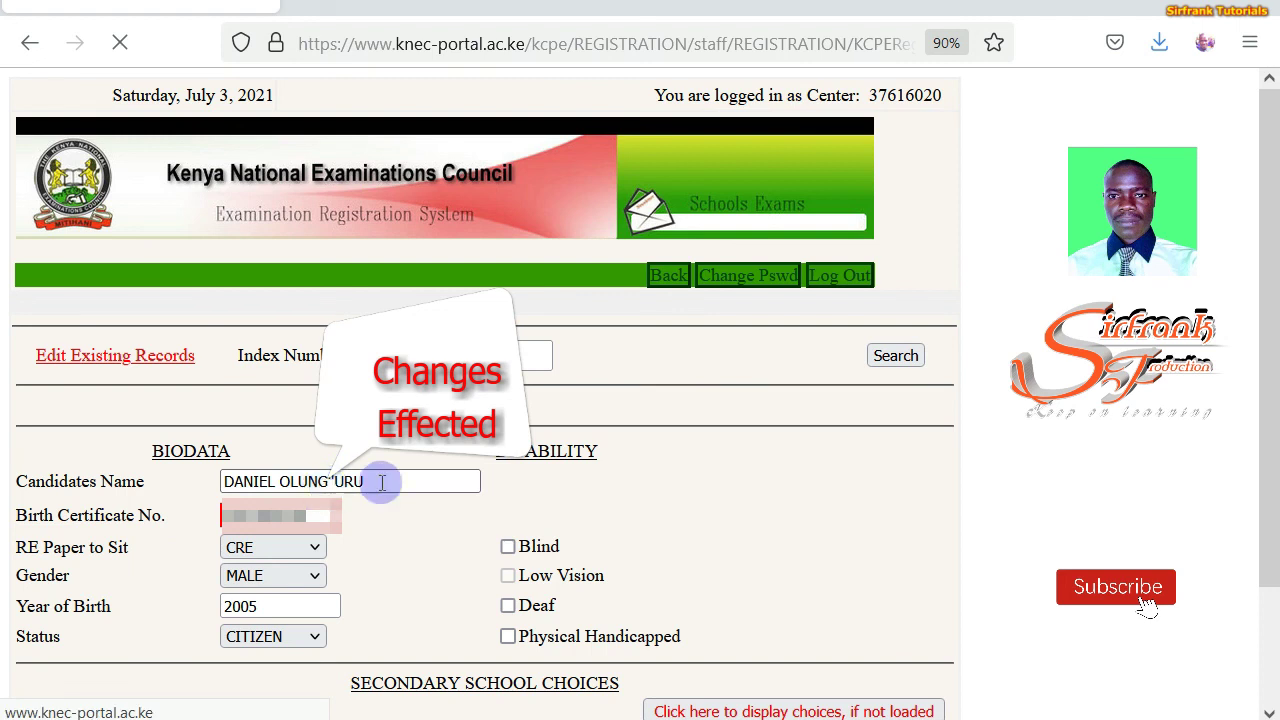
type("'")
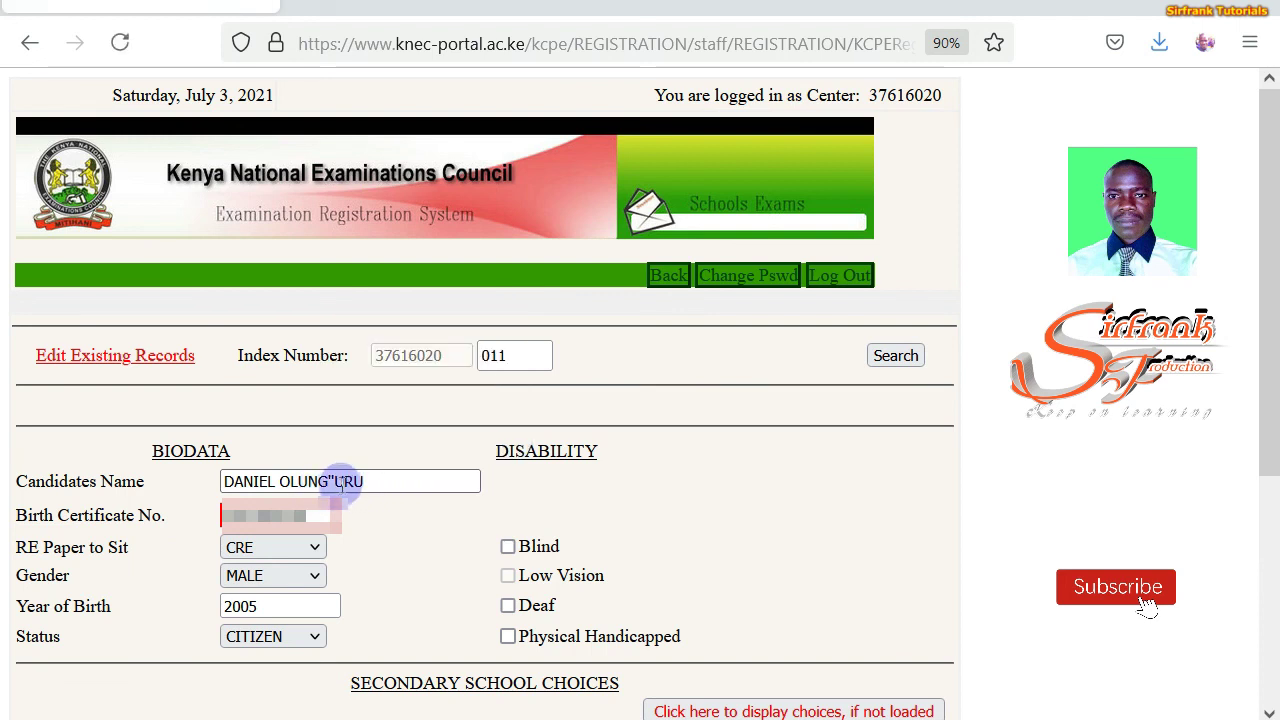